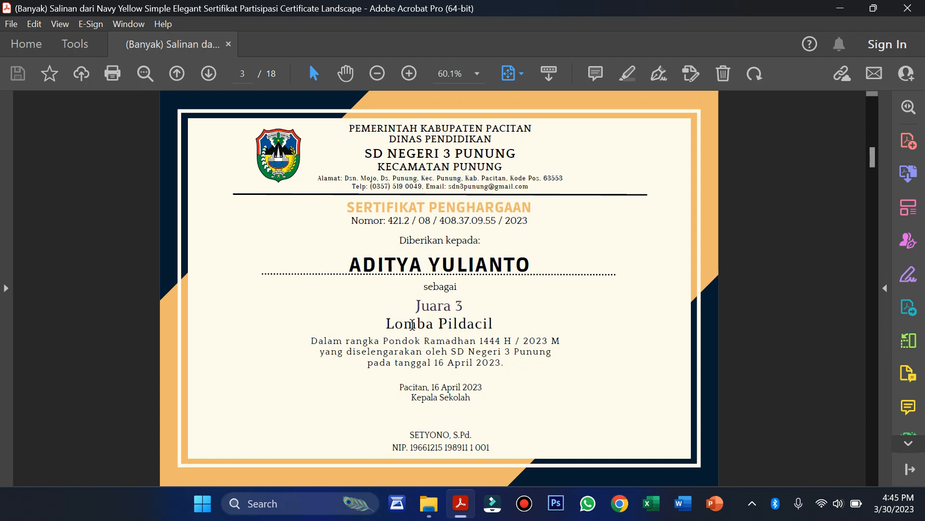
# Scroll through the 18 generated certificates, return to page 1, then stop on page 8
pyautogui.scroll(-2, 470, 319)
pyautogui.scroll(-13, 471, 319)
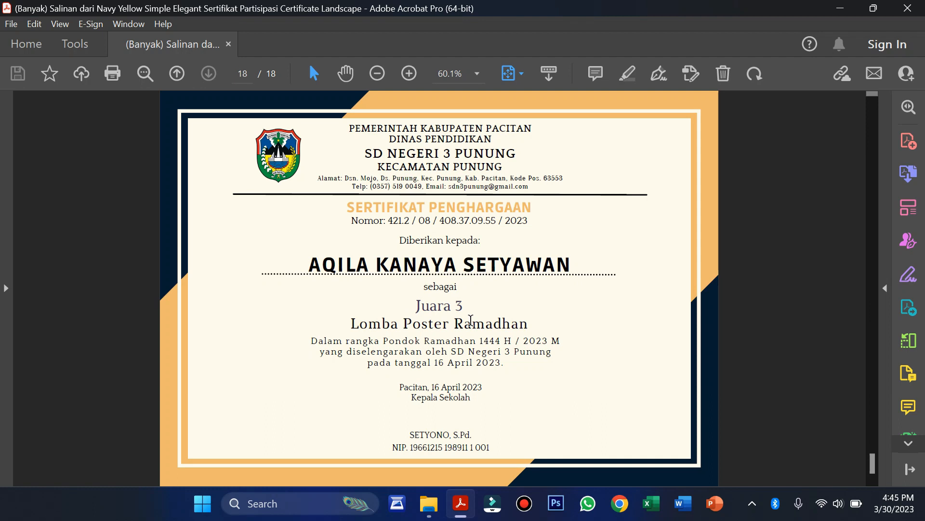
pyautogui.press('pageup')
pyautogui.press('pageup')
pyautogui.press('pageup')
pyautogui.press('pageup')
pyautogui.press('pageup')
pyautogui.press('pageup')
pyautogui.press('pageup')
pyautogui.press('pageup')
pyautogui.press('pageup')
pyautogui.press('pageup')
pyautogui.press('pageup')
pyautogui.press('pageup')
pyautogui.press('pageup')
pyautogui.press('pageup')
pyautogui.press('pageup')
pyautogui.press('pageup')
pyautogui.press('pageup')
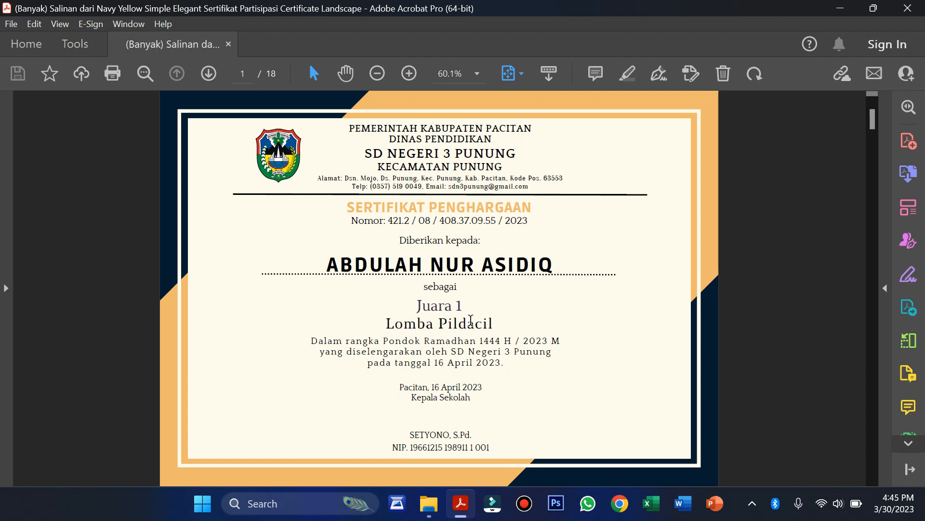
pyautogui.scroll(-10, 471, 319)
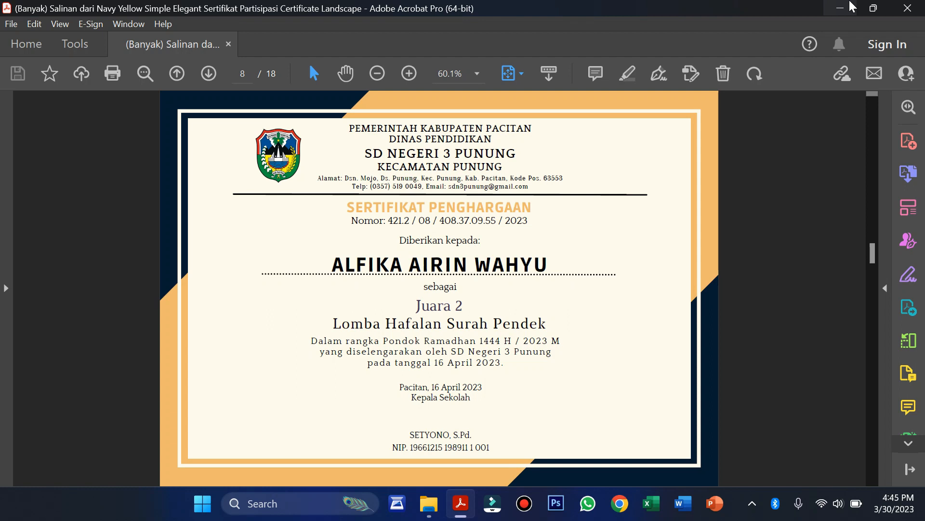
# Minimize Acrobat, search 'canva' in Chrome, and open canva.com to its Desain terakhir list
pyautogui.click(851, 5)
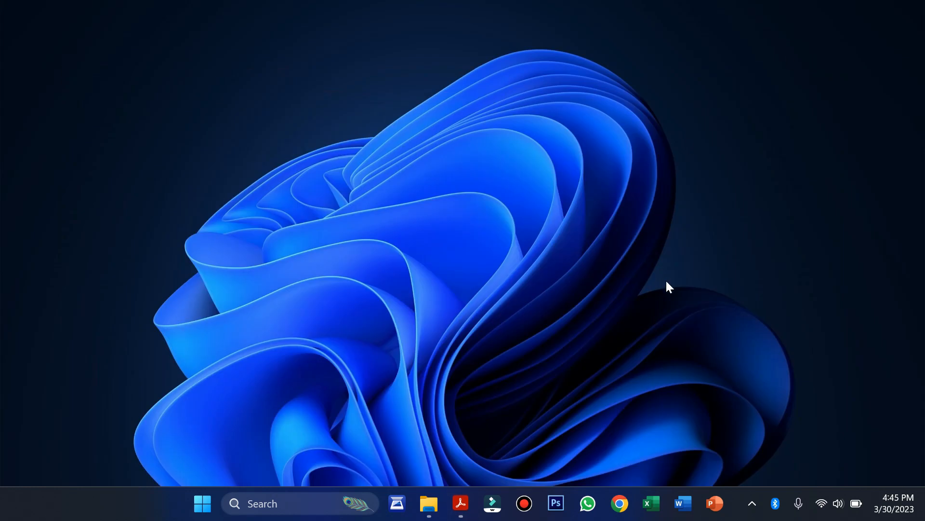
pyautogui.click(620, 504)
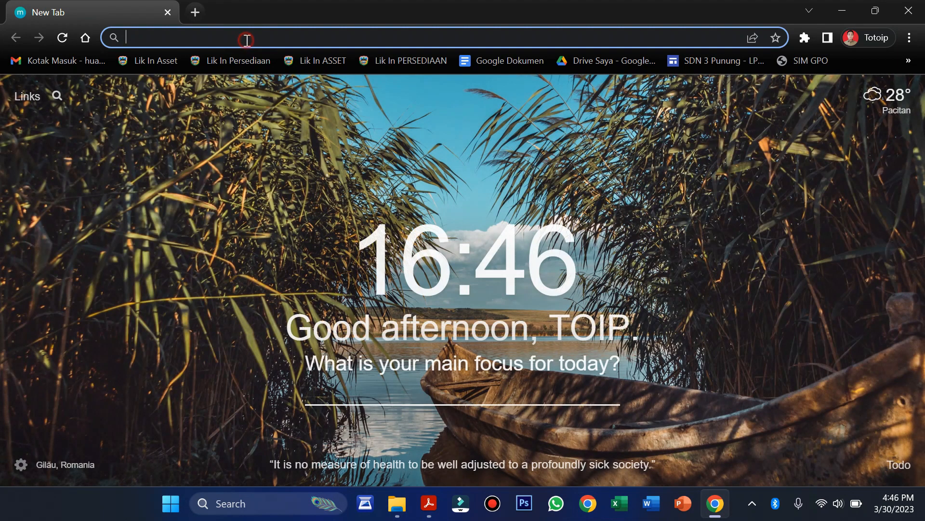
pyautogui.click(247, 40)
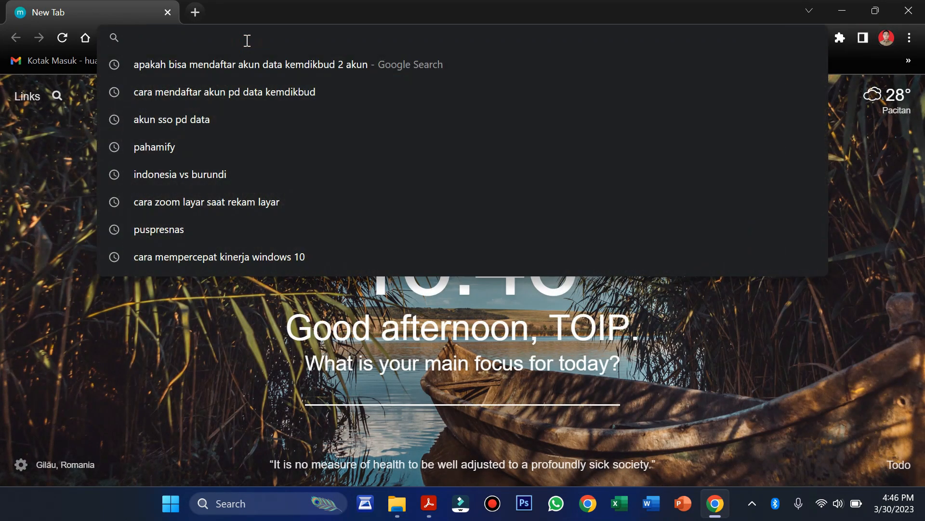
pyautogui.write('canva')
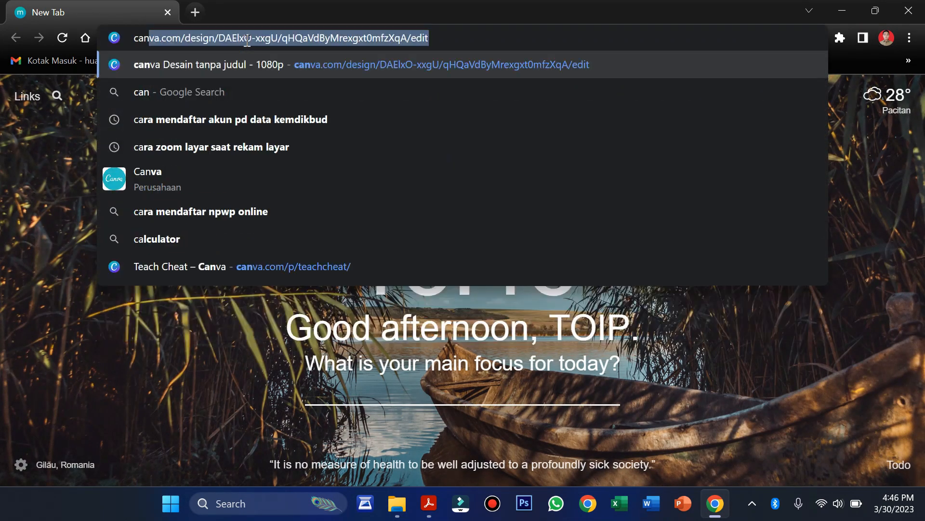
pyautogui.press('BackSpace')
pyautogui.press('Return')
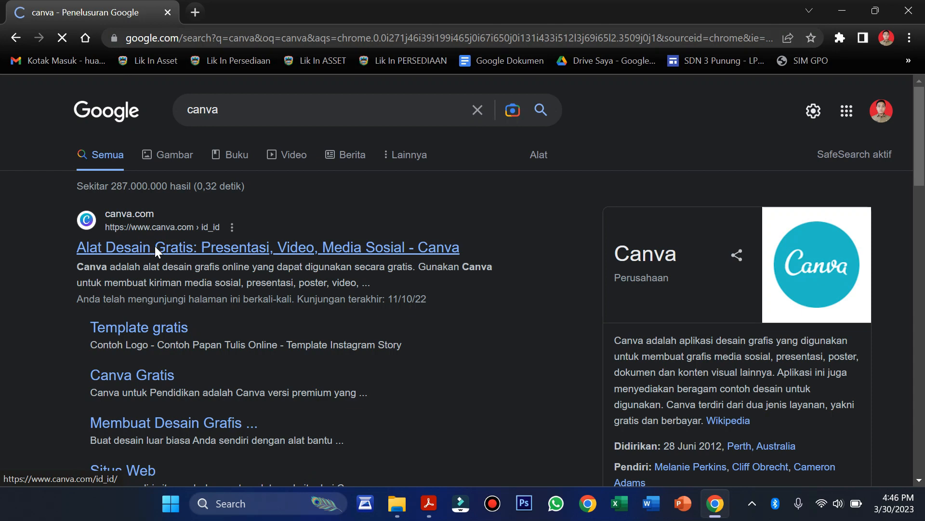
pyautogui.click(155, 248)
pyautogui.scroll(-5, 483, 423)
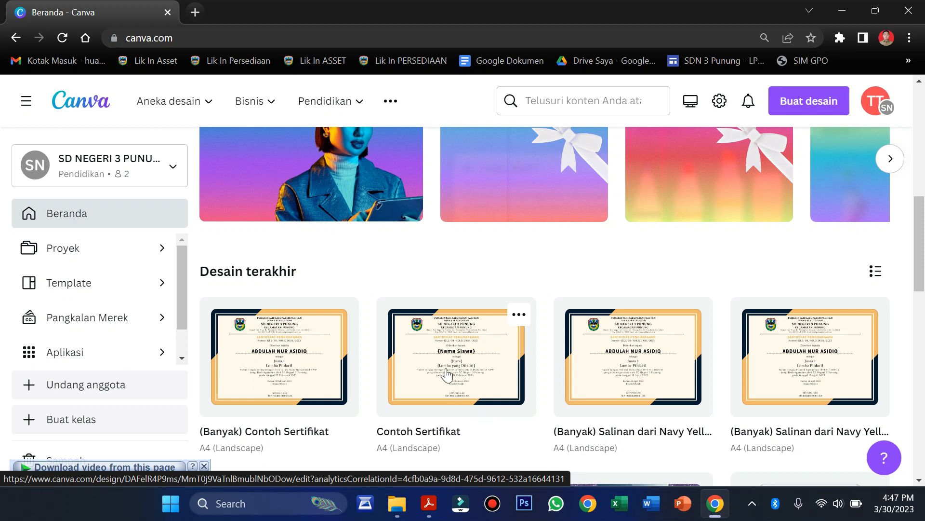
# Open Contoh Sertifikat, zoom in, and inspect the Nama Siswa, Juara and Lomba yang Diikuti placeholders
pyautogui.click(447, 374)
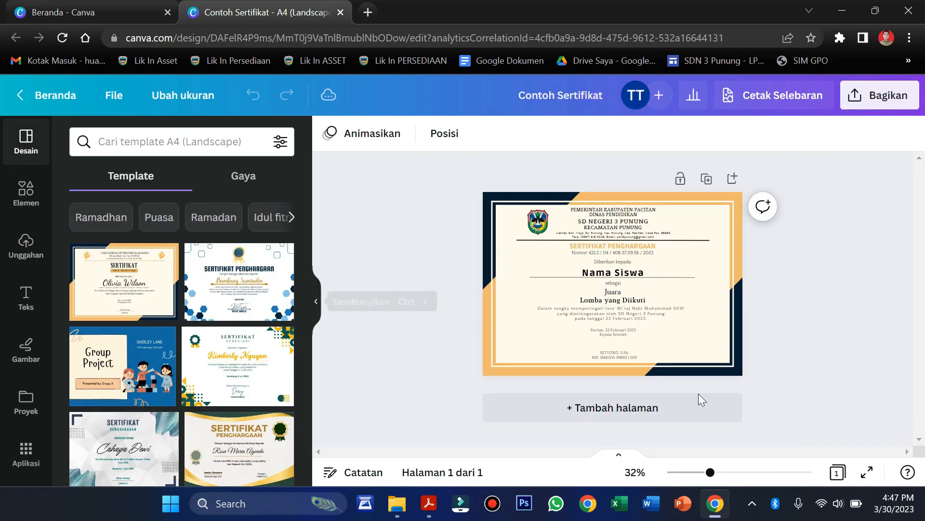
pyautogui.moveTo(710, 473); pyautogui.dragTo(725, 473)
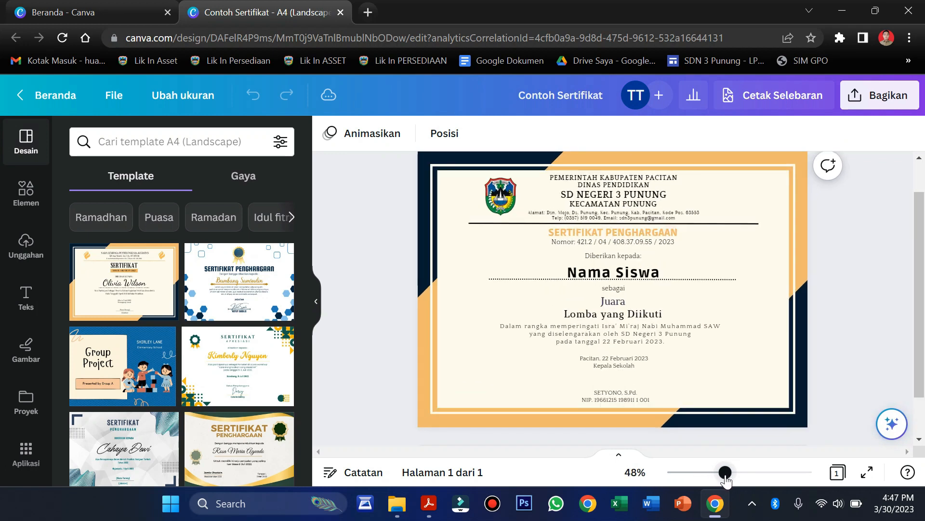
pyautogui.click(624, 274)
pyautogui.click(623, 301)
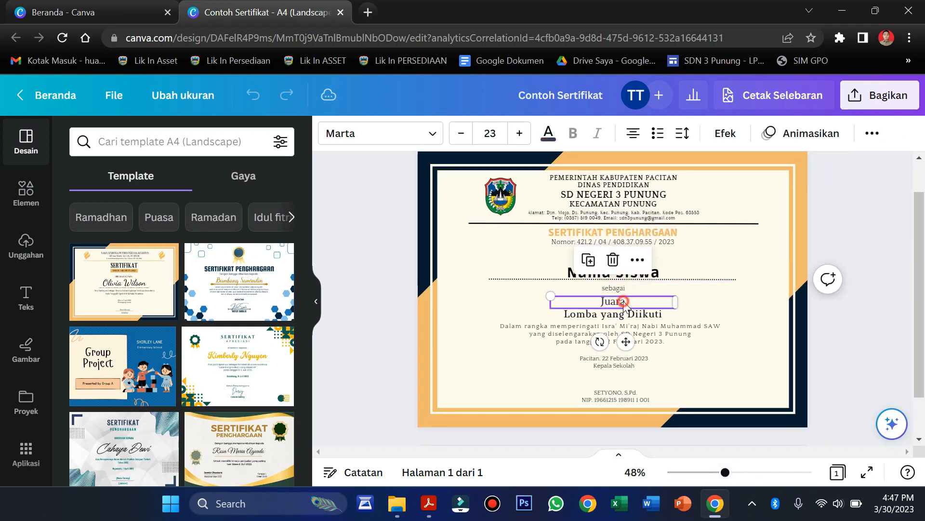
pyautogui.click(626, 314)
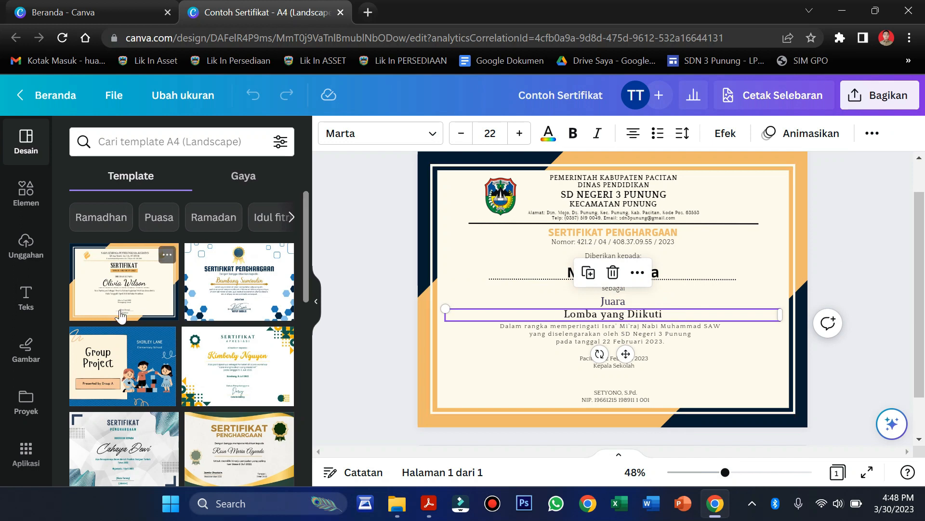
pyautogui.scroll(-5, 120, 315)
pyautogui.scroll(-2, 22, 381)
# Show the Aplikasi panel and browse apps like Foto, Bagan, QR Code and Google Drive
pyautogui.click(27, 391)
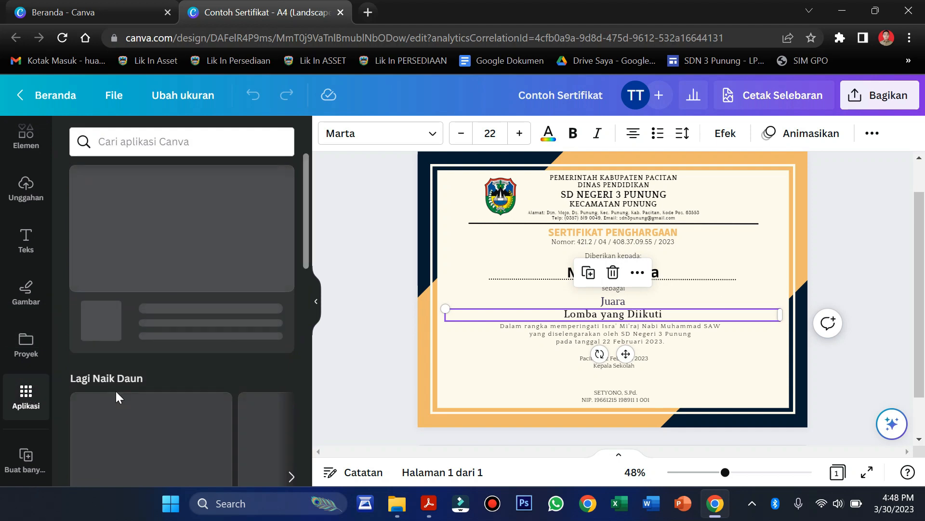
pyautogui.scroll(-10, 127, 415)
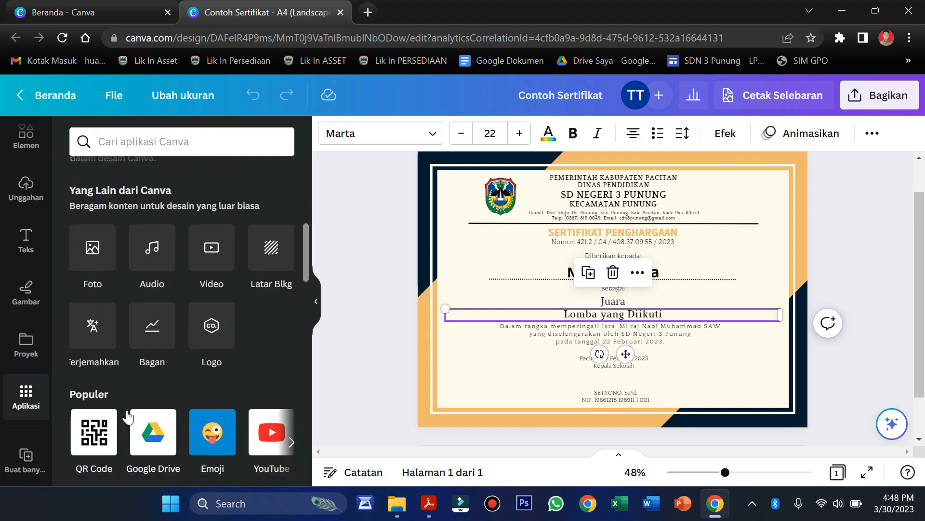
pyautogui.scroll(2, 126, 409)
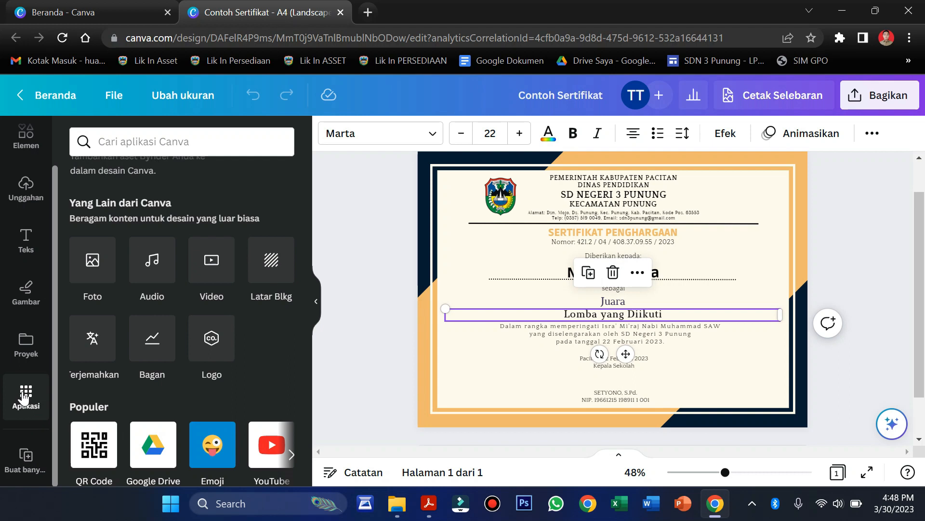
# Start Buat banyak to reach its Tambahkan data step, then launch Excel's start screen
pyautogui.click(24, 455)
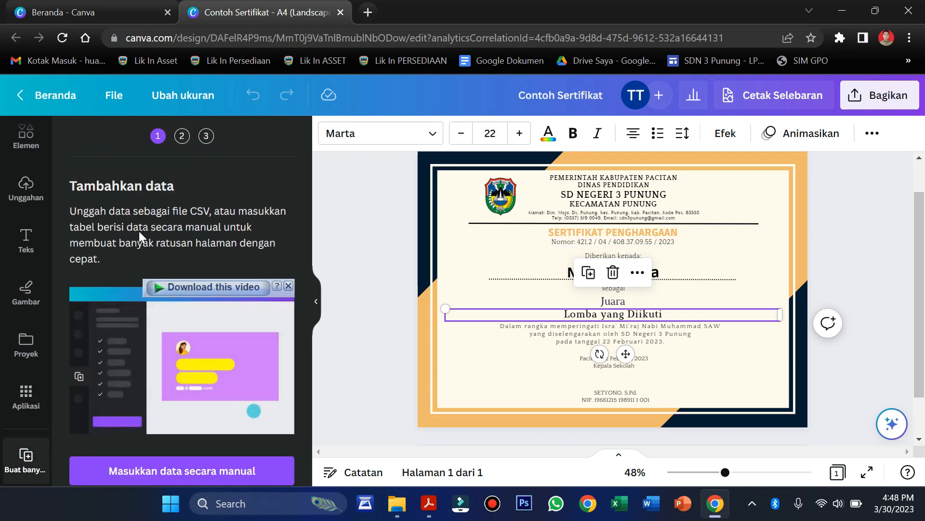
pyautogui.click(193, 214)
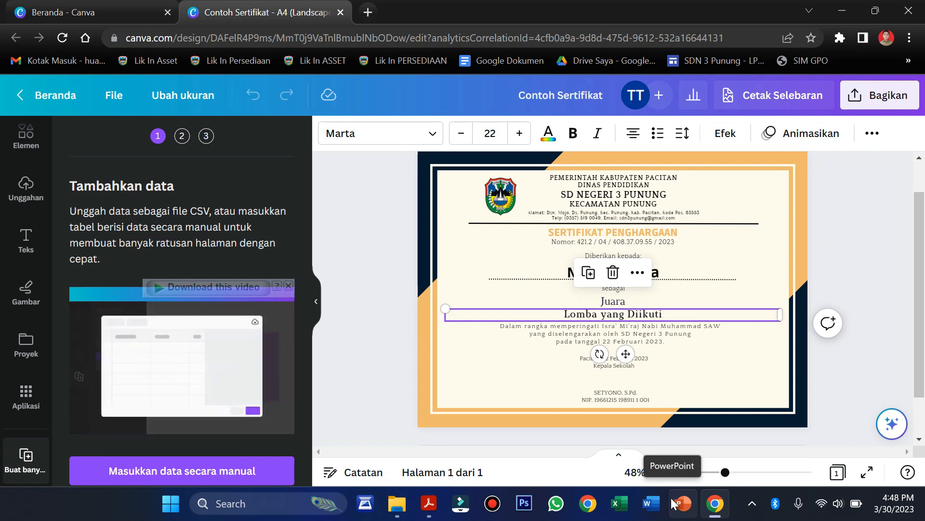
pyautogui.click(628, 514)
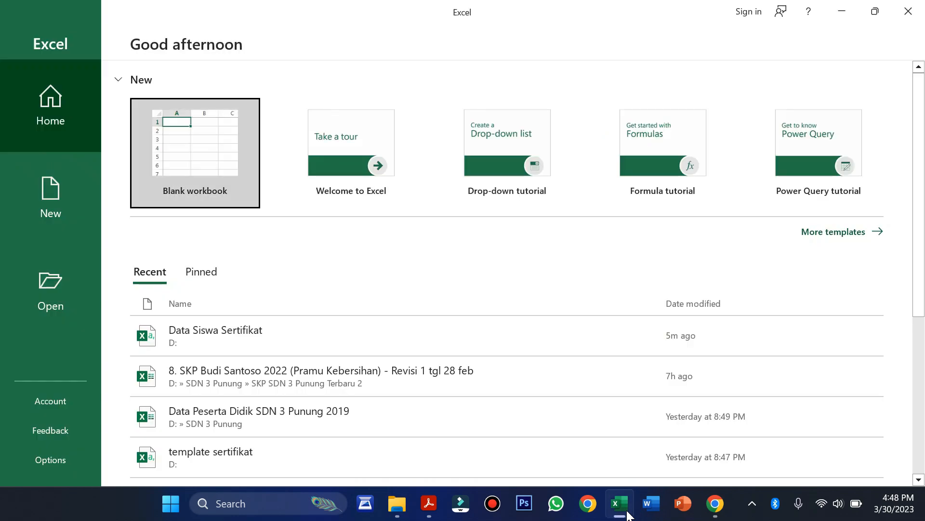
# Create blank workbook Book1, glance at the Canva certificate's border, then return to Excel
pyautogui.click(193, 123)
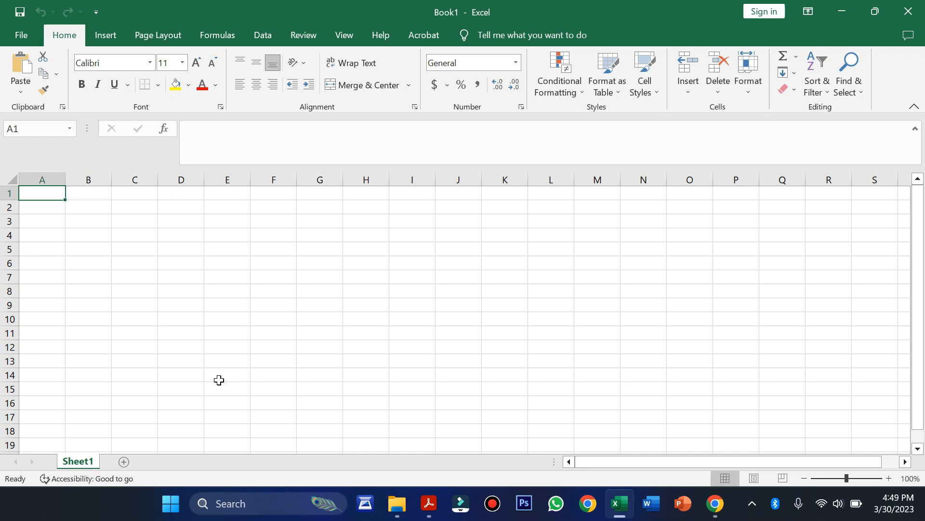
pyautogui.click(715, 503)
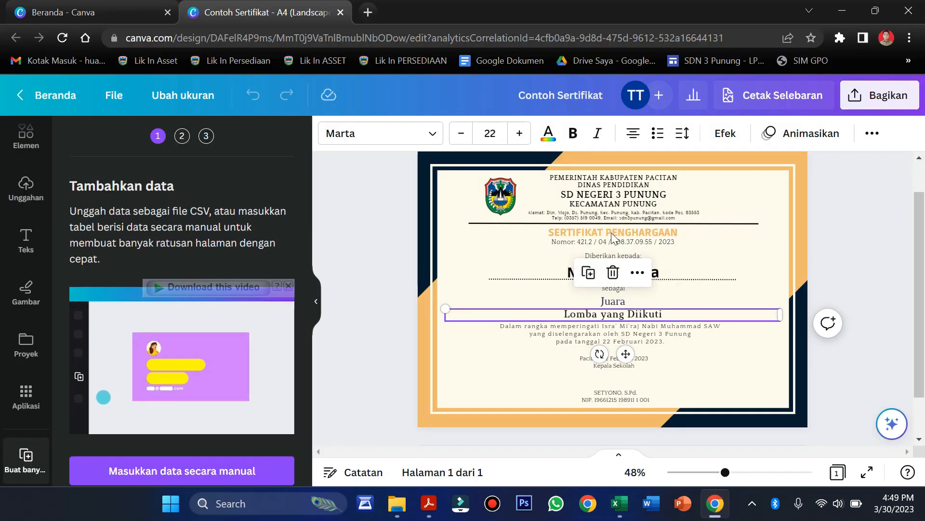
pyautogui.click(761, 247)
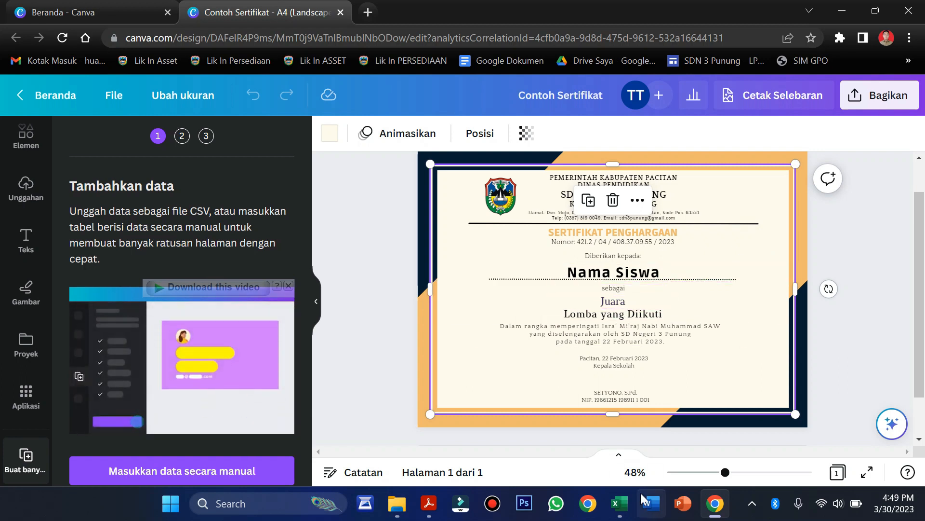
pyautogui.click(620, 503)
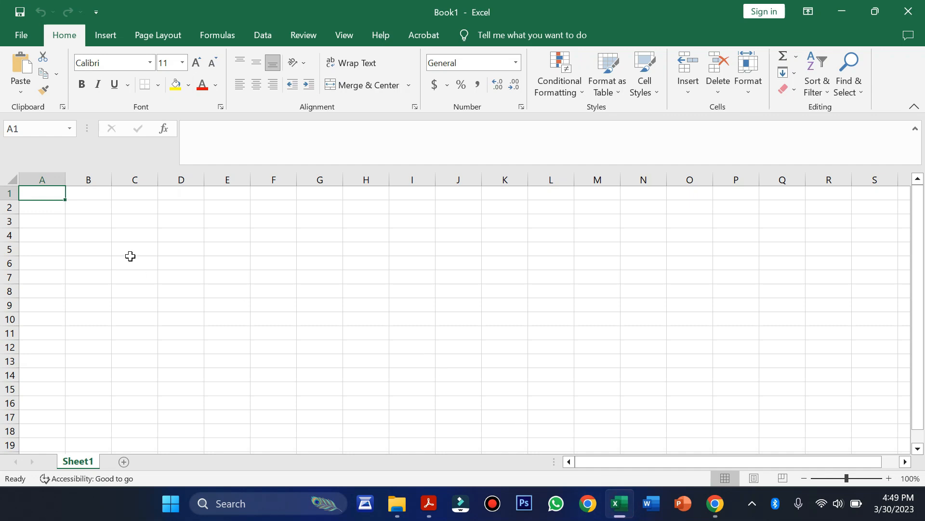
pyautogui.write('Nama Siawa')
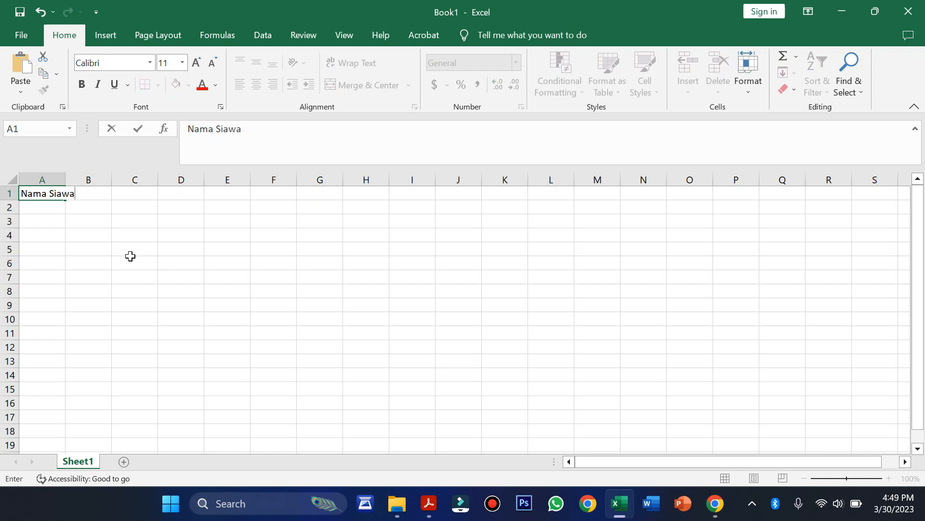
pyautogui.press('Tab')
pyautogui.write('Juara')
pyautogui.press('Tab')
pyautogui.write('Lomba yang ')
pyautogui.write('ii')
pyautogui.press('BackSpace')
pyautogui.write('Diiku')
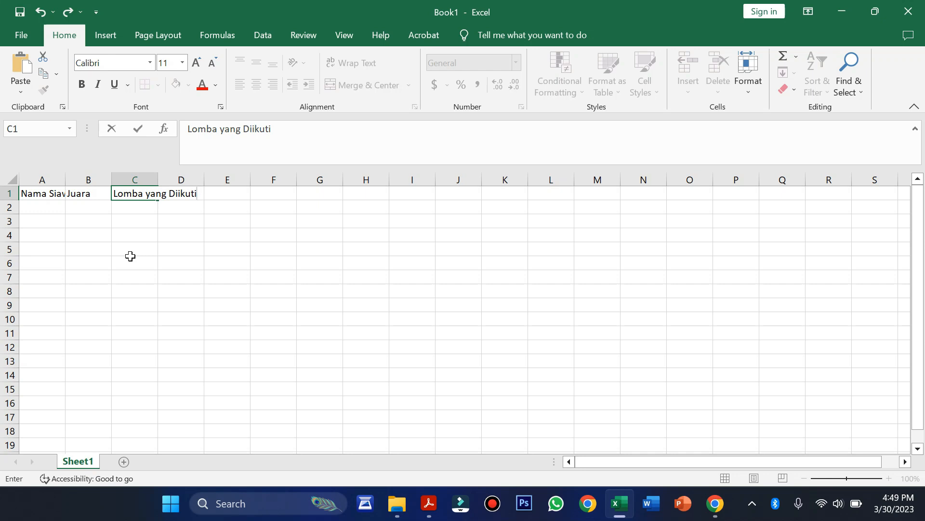
pyautogui.press('Return')
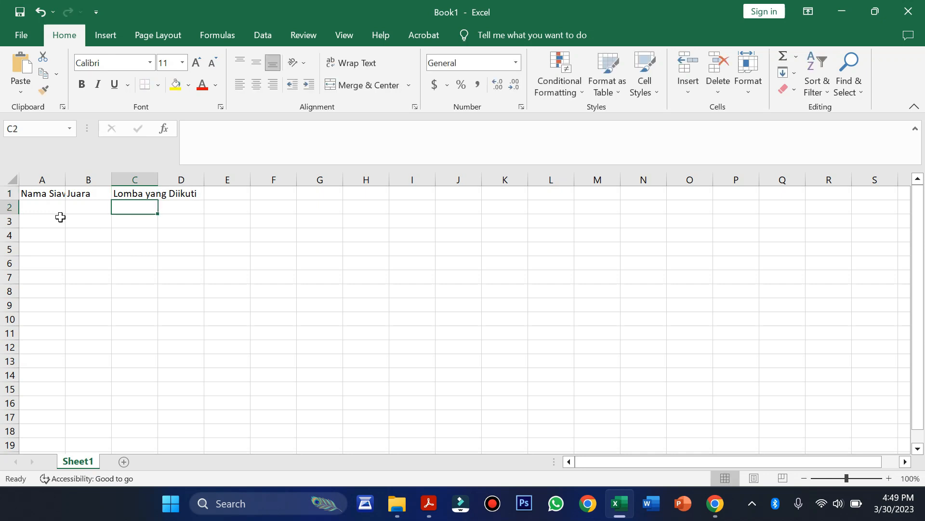
pyautogui.click(42, 189)
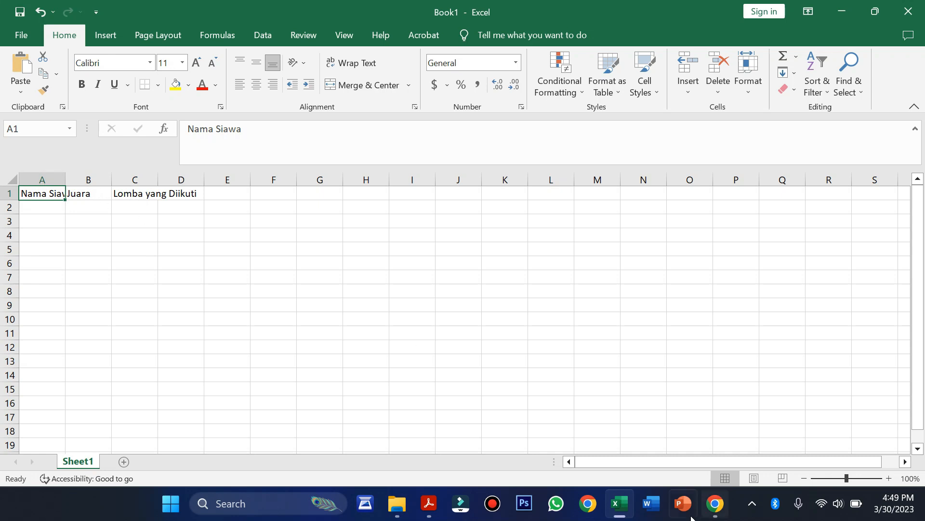
pyautogui.click(713, 516)
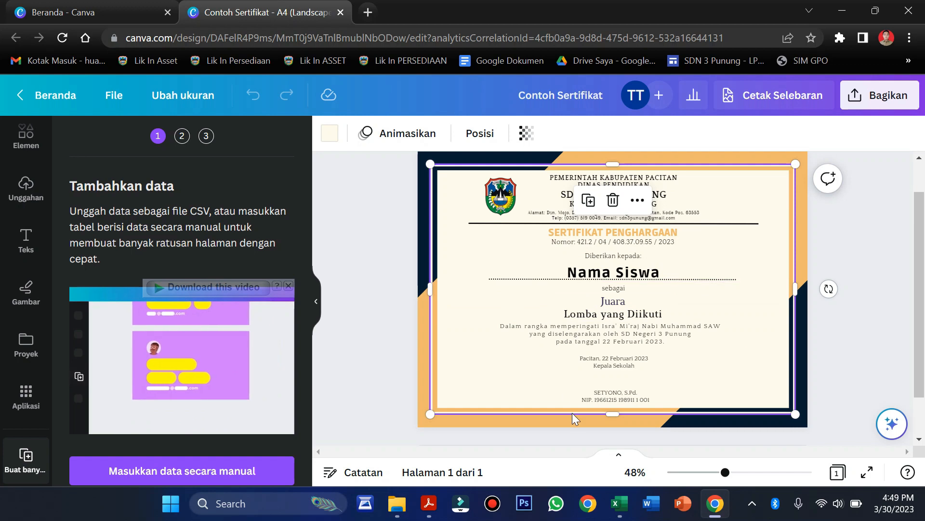
pyautogui.moveTo(617, 510)
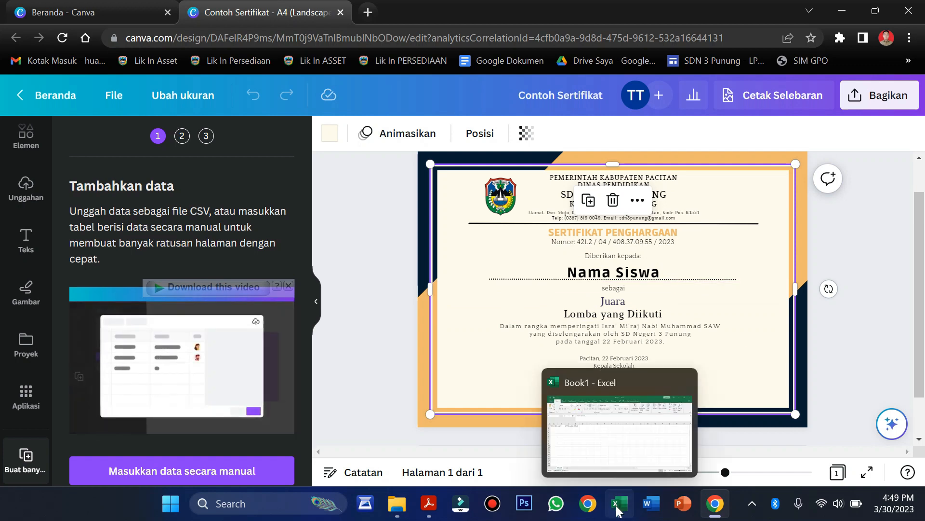
pyautogui.click(618, 510)
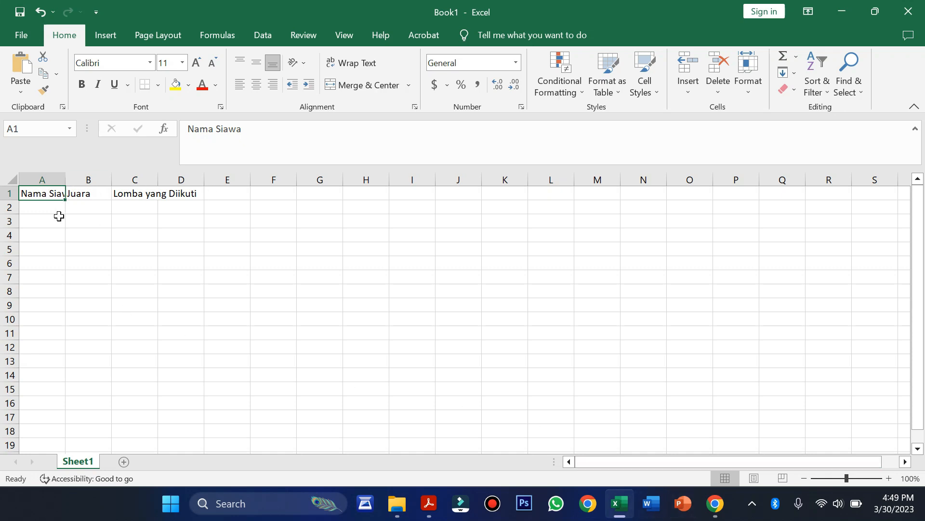
# Paste the nine student names into A2:A10 and autofit column A
pyautogui.click(63, 208)
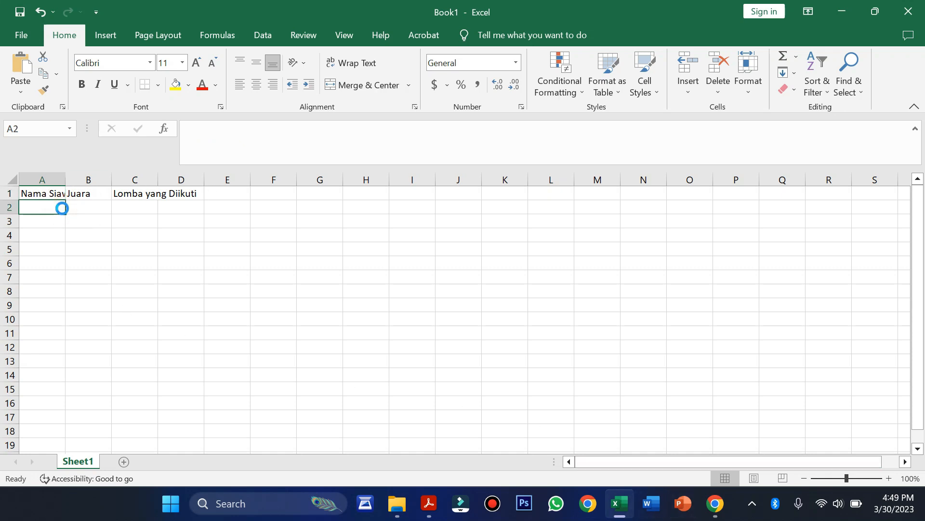
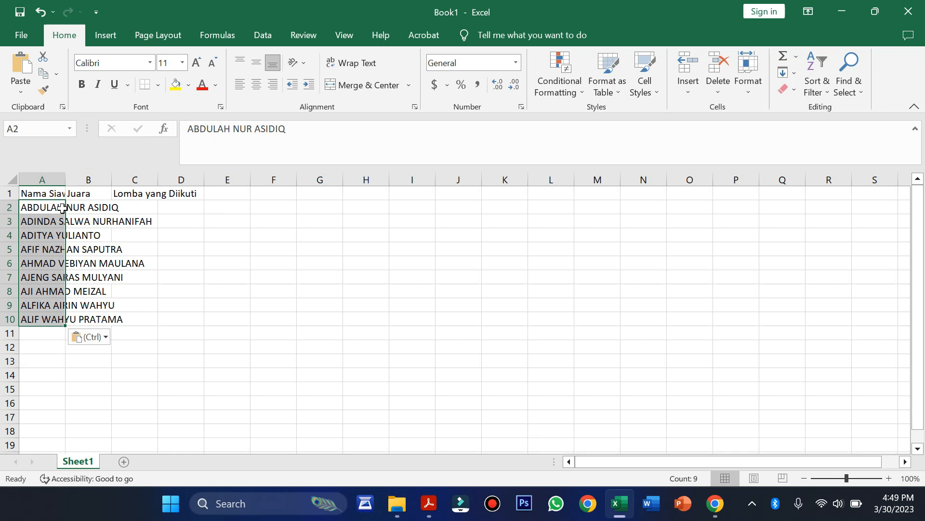
pyautogui.doubleClick(70, 180)
# Enter Juara 1 in cell B2
pyautogui.click(178, 212)
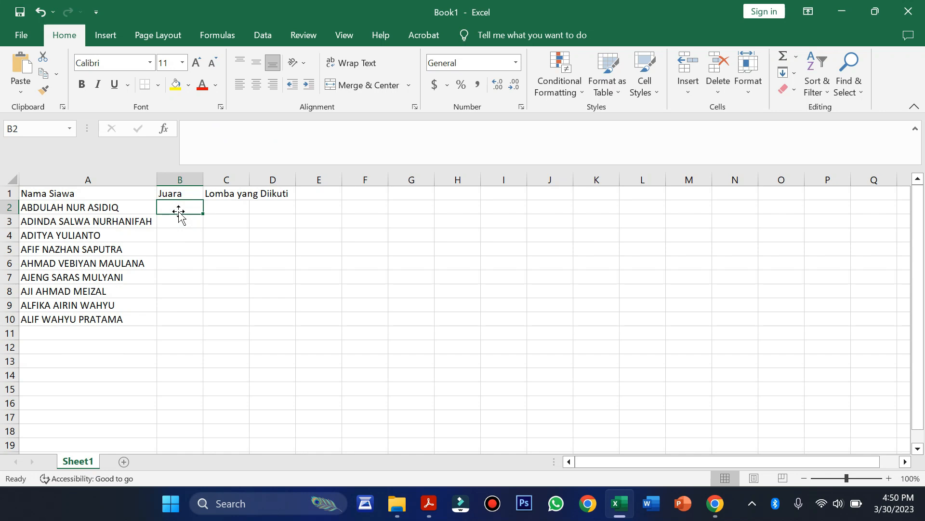
pyautogui.write('Juara 1')
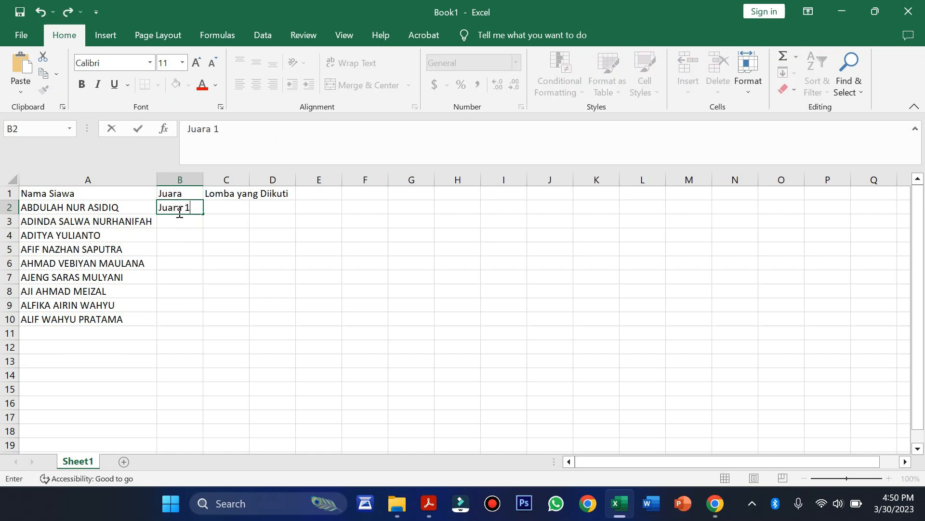
pyautogui.press('Return')
pyautogui.write('Juara 1')
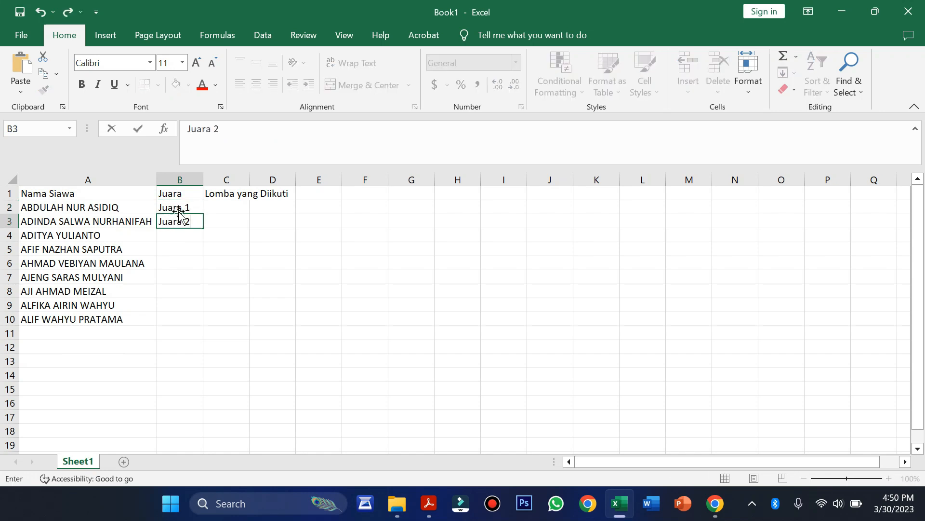
# Enter Juara 2 and Juara 3 in cells B3 and B4
pyautogui.press('Return')
pyautogui.write('Juara 3')
pyautogui.press('Return')
# Copy the Juara 1–3 ranks from B2:B4 into B5:B10
pyautogui.moveTo(178, 208); pyautogui.dragTo(188, 230)
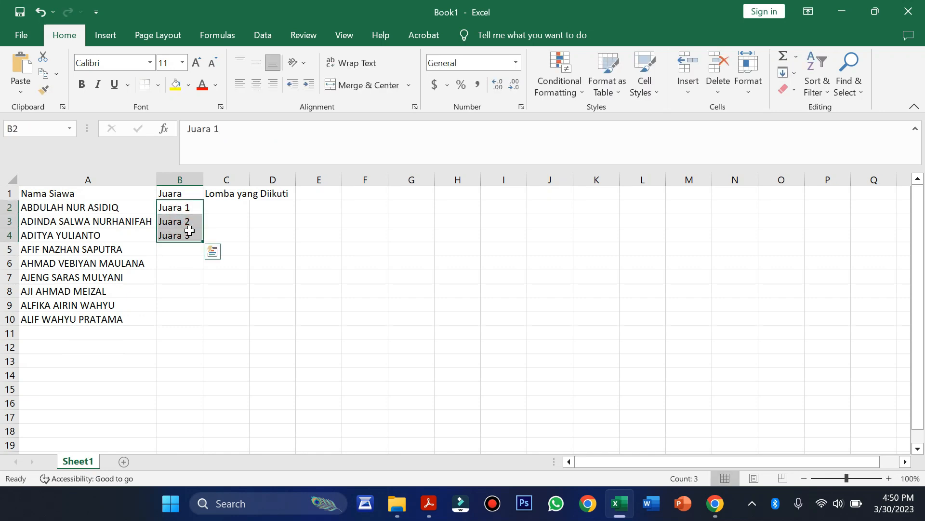
pyautogui.hotkey('ctrl', 'c')
pyautogui.moveTo(190, 251); pyautogui.dragTo(184, 325)
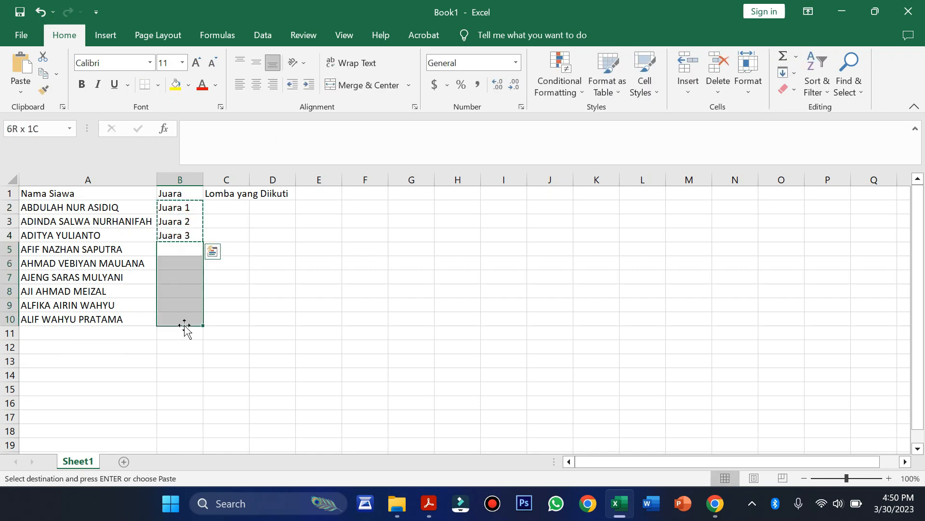
pyautogui.hotkey('ctrl', 'v')
pyautogui.click(237, 207)
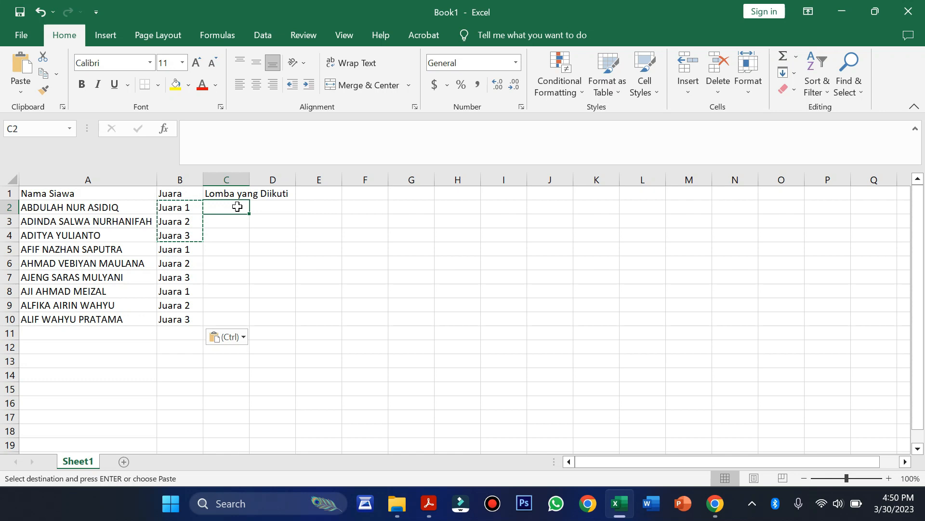
# Enter Lomba Adzan in C2 and fill it down to C4
pyautogui.write('Lomba ')
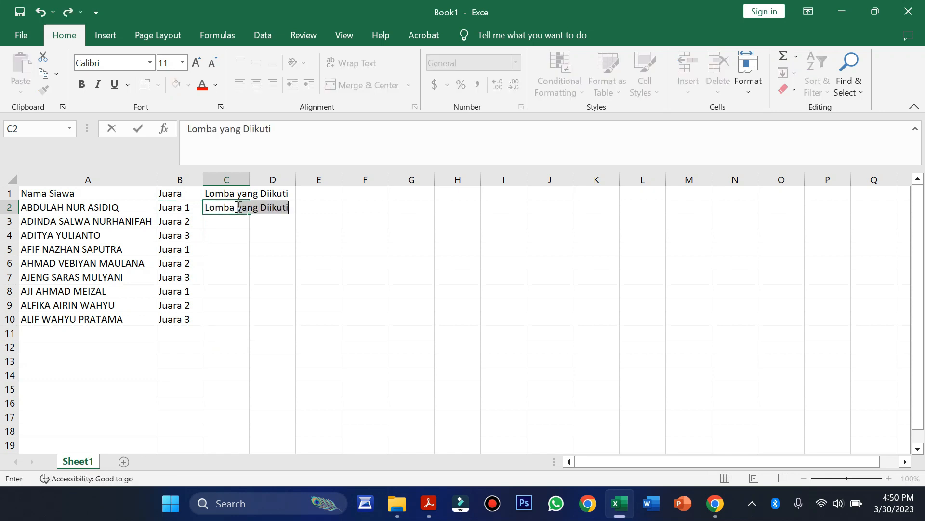
pyautogui.write('Adzan')
pyautogui.press('Return')
pyautogui.click(240, 207)
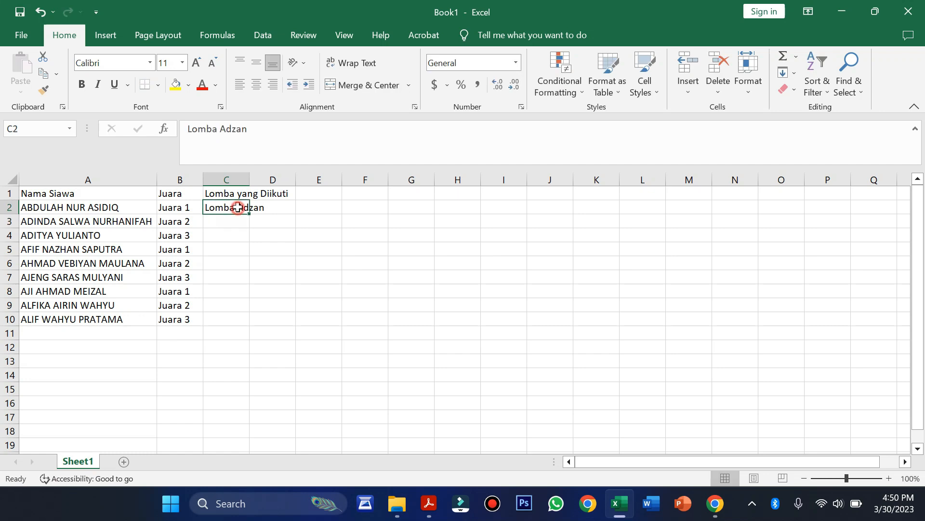
pyautogui.moveTo(249, 217); pyautogui.dragTo(250, 238)
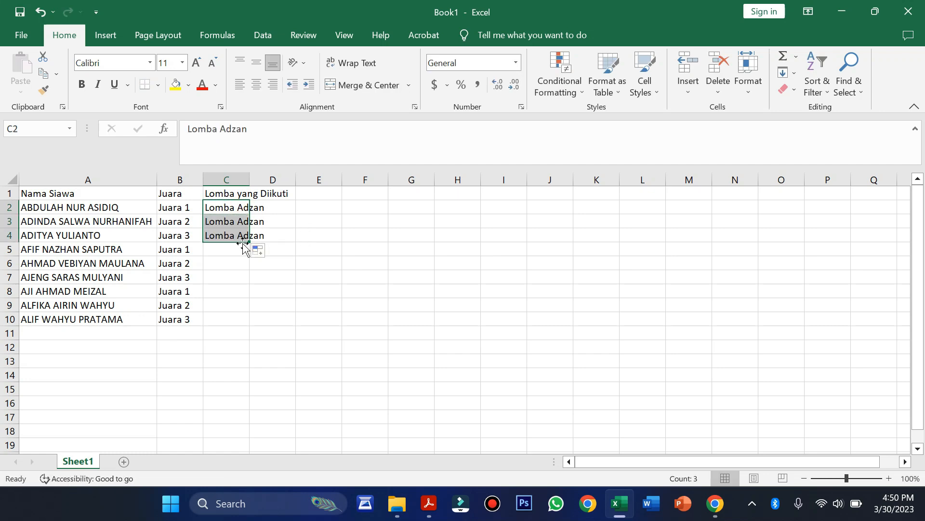
# Enter Lomba Hafalan Surah Pendek in C5 and fill it down to C7
pyautogui.click(229, 249)
pyautogui.write('Lo')
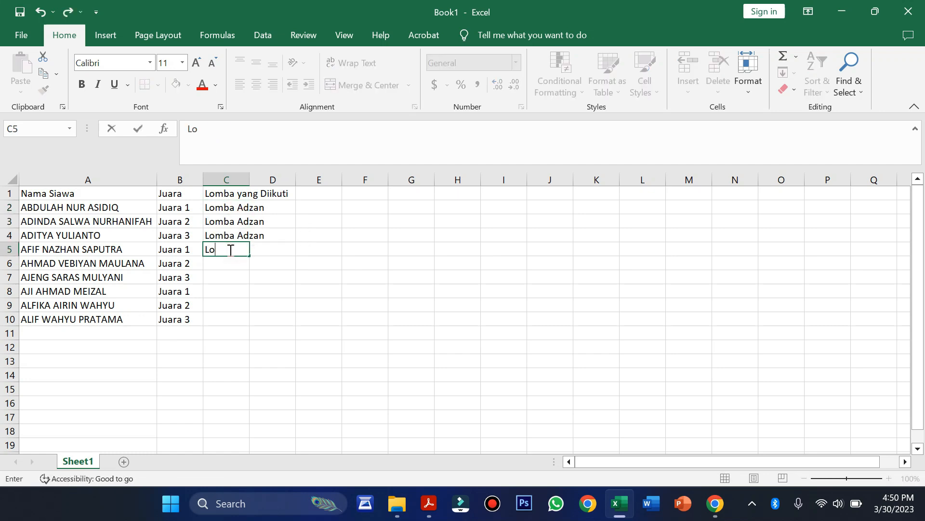
pyautogui.write('mba Hafalan Surah Pendek')
pyautogui.press('Return')
pyautogui.click(233, 251)
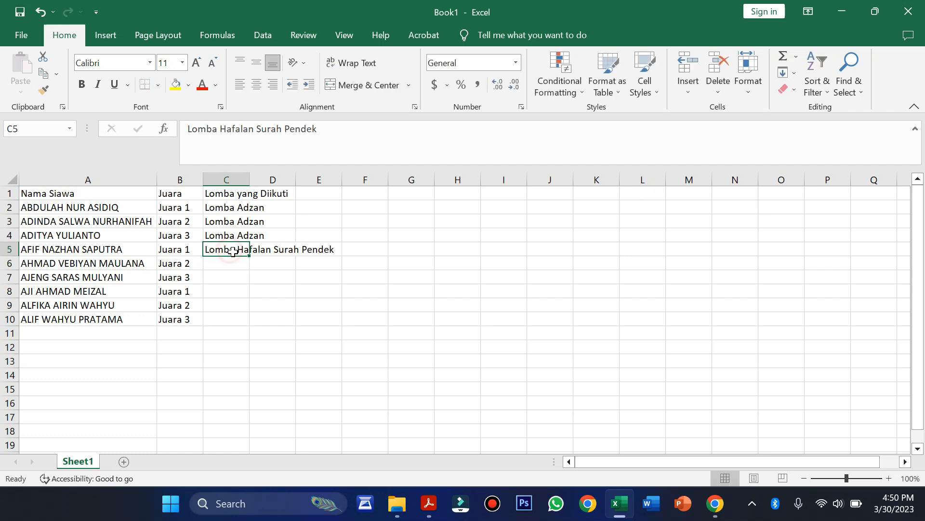
pyautogui.moveTo(249, 255); pyautogui.dragTo(239, 287)
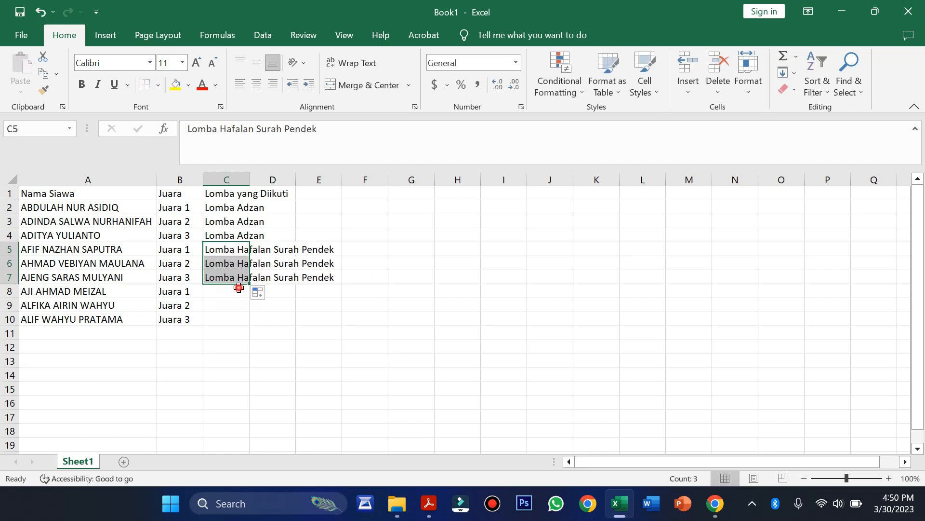
# Enter Lomba Pildacil in C8 and fill it down to C10
pyautogui.click(239, 288)
pyautogui.write('Lomba')
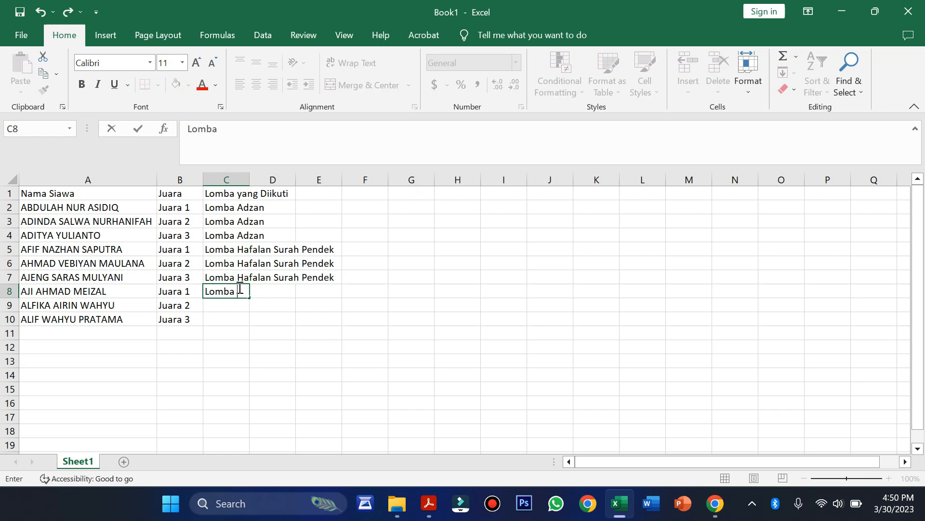
pyautogui.write(' Pildacil')
pyautogui.press('Return')
pyautogui.click(240, 290)
pyautogui.moveTo(247, 297); pyautogui.dragTo(244, 331)
pyautogui.click(400, 347)
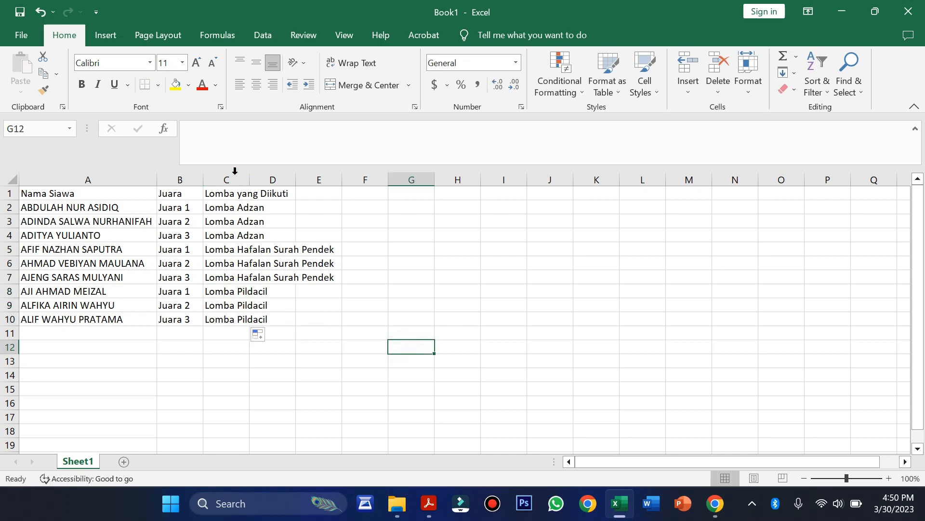
# Autofit column C to the longest competition name and check the header cells
pyautogui.doubleClick(249, 180)
pyautogui.click(503, 288)
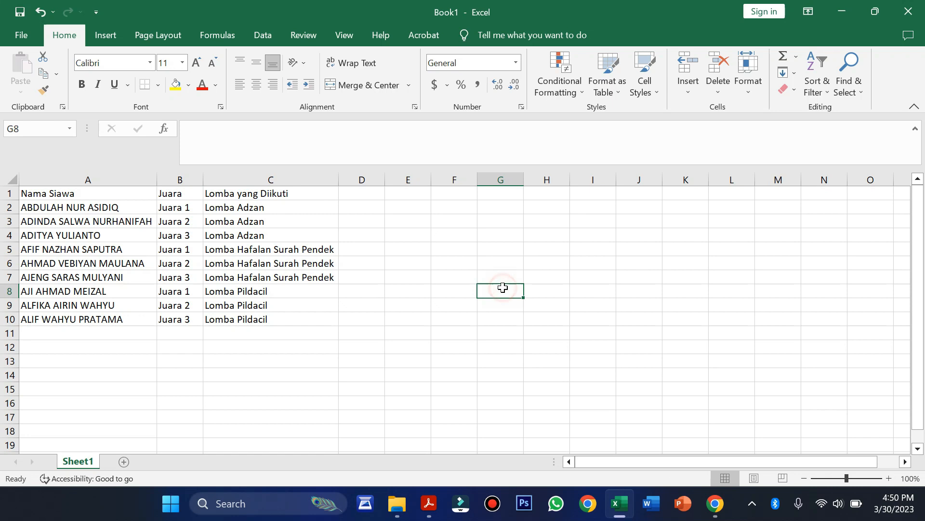
pyautogui.click(35, 193)
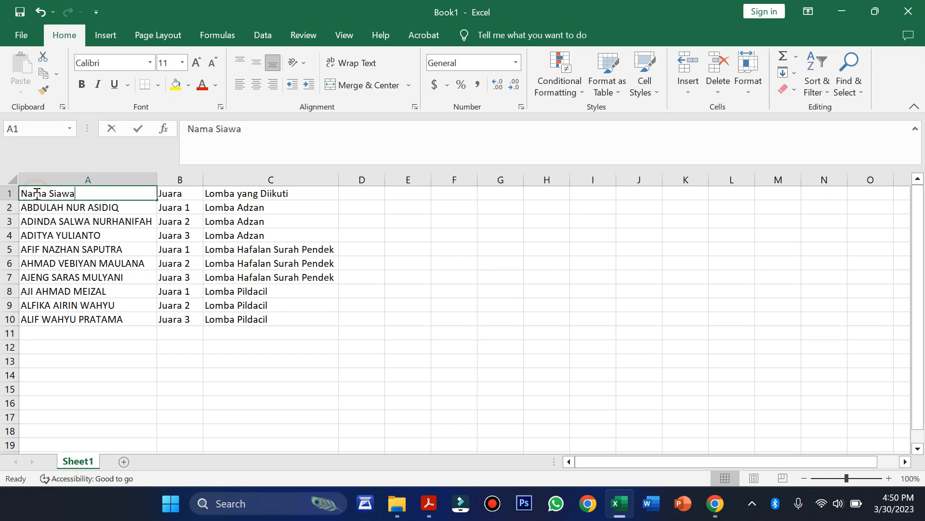
pyautogui.click(197, 192)
pyautogui.click(105, 207)
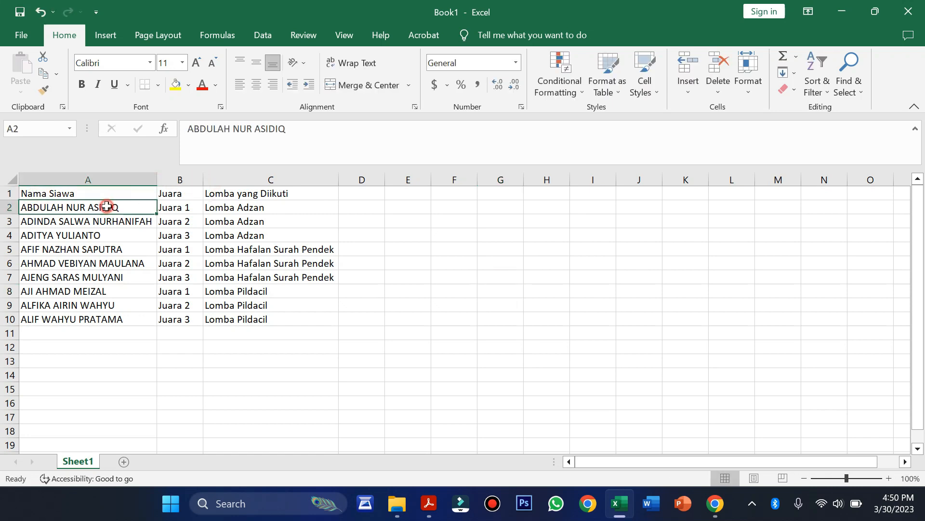
pyautogui.click(470, 259)
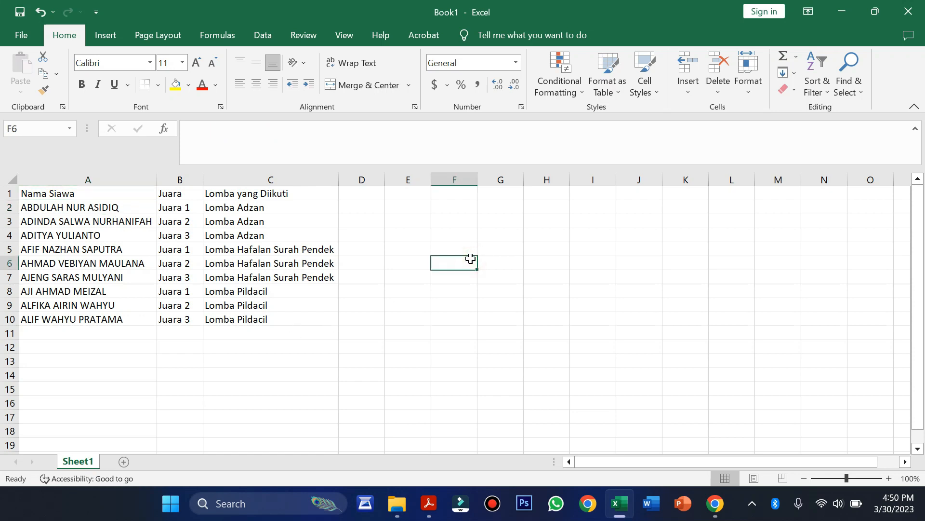
# Convert A1:C10 into a table with 'My table has headers' ticked
pyautogui.click(30, 194)
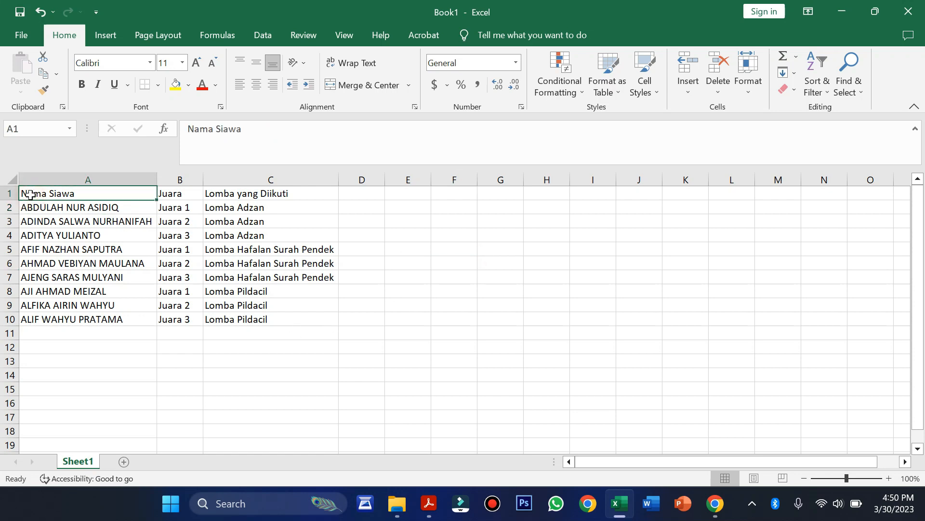
pyautogui.hotkey('ctrl', 'a')
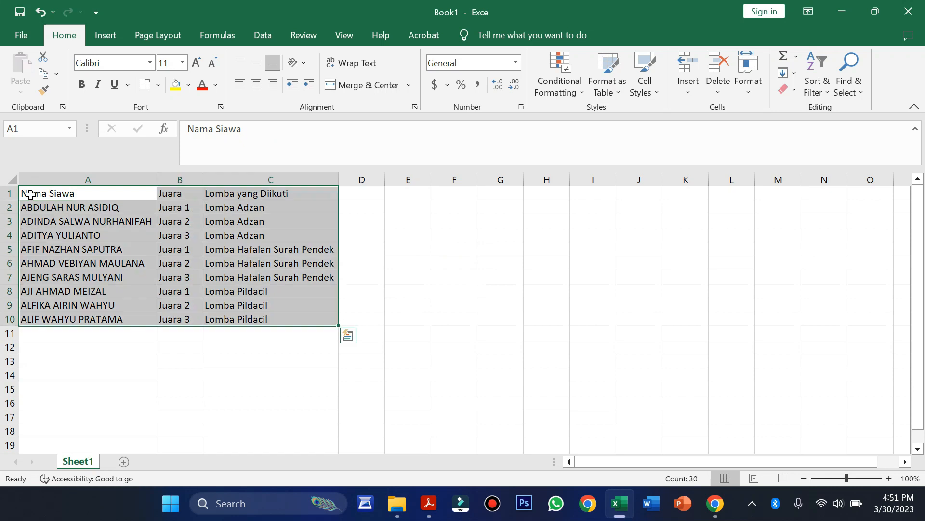
pyautogui.click(30, 194)
pyautogui.hotkey('ctrl', 'a')
pyautogui.hotkey('ctrl', 't')
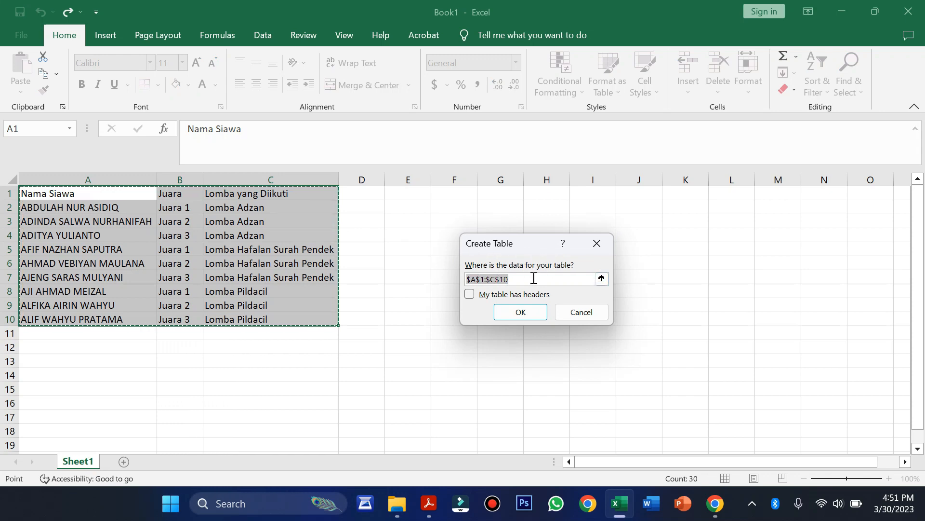
pyautogui.click(469, 294)
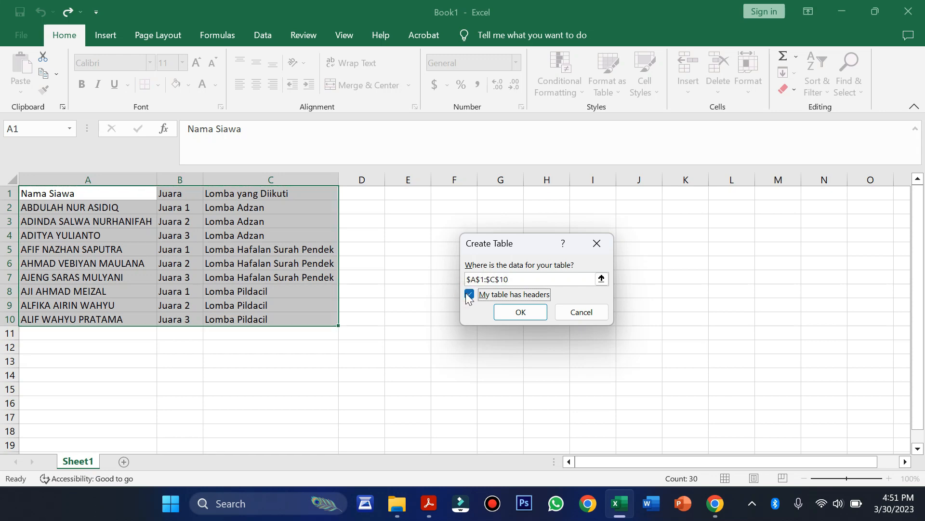
pyautogui.click(517, 312)
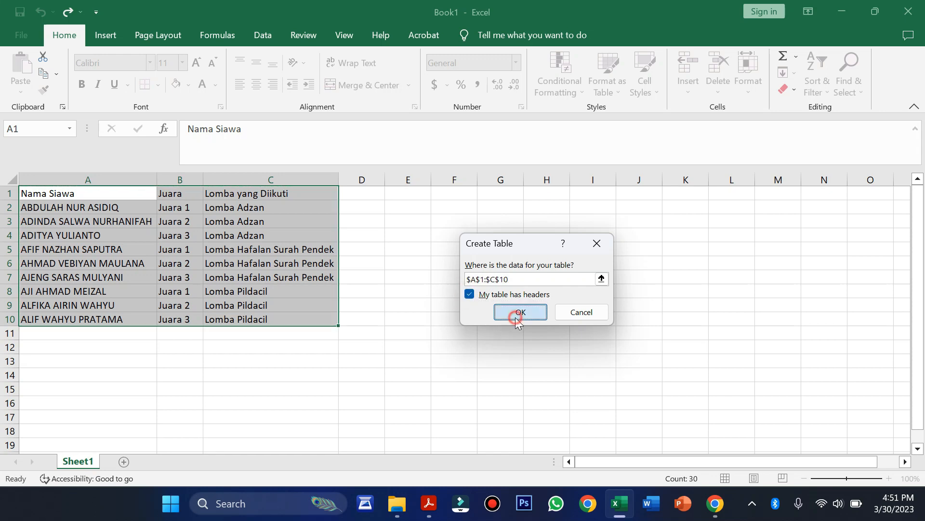
pyautogui.click(442, 268)
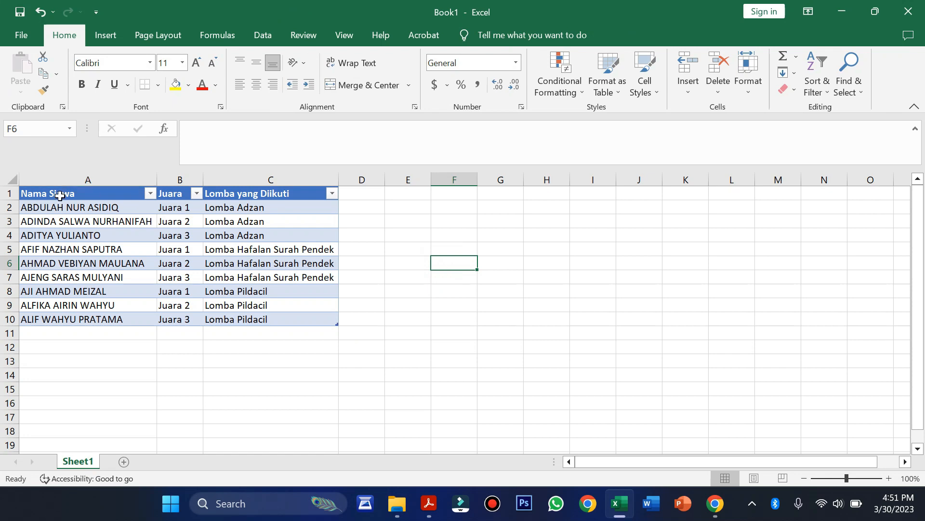
# Start a Save As to drive D: with the file name 'Data Template Sertifikat'
pyautogui.click(395, 297)
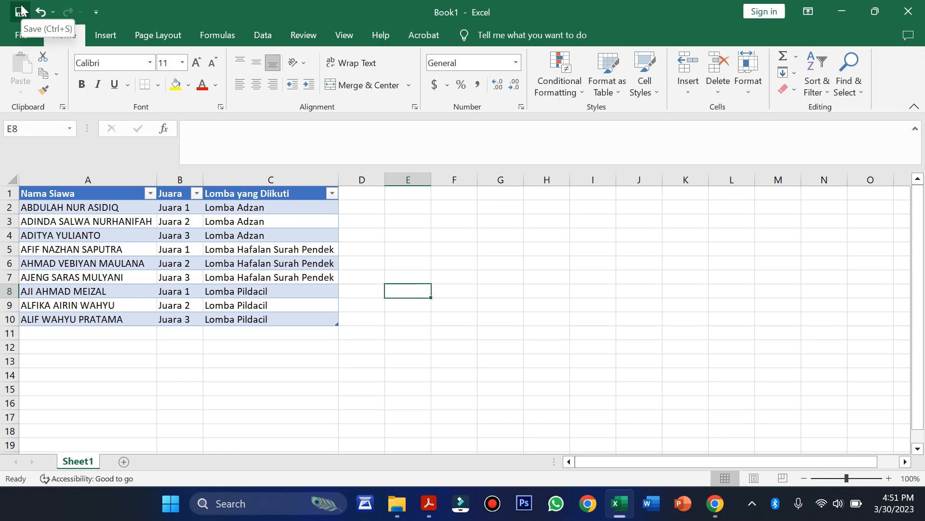
pyautogui.click(18, 39)
pyautogui.click(69, 230)
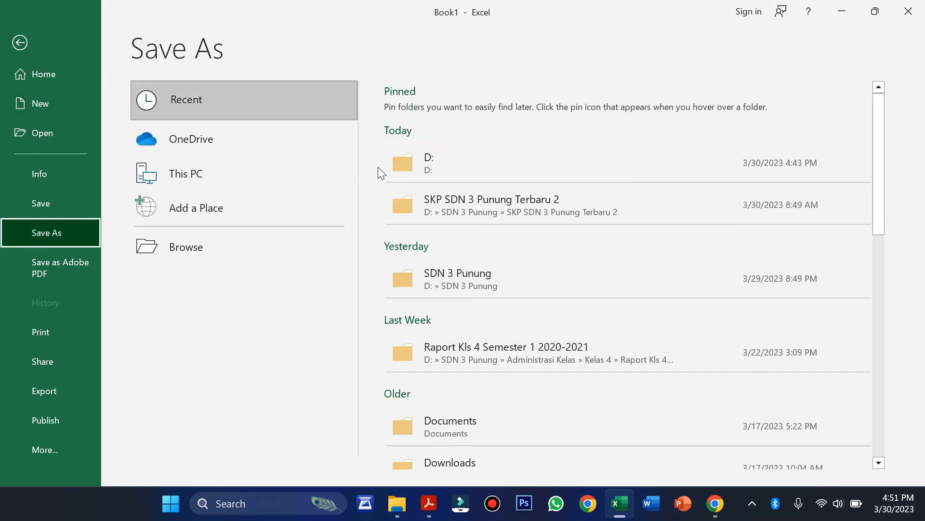
pyautogui.click(405, 161)
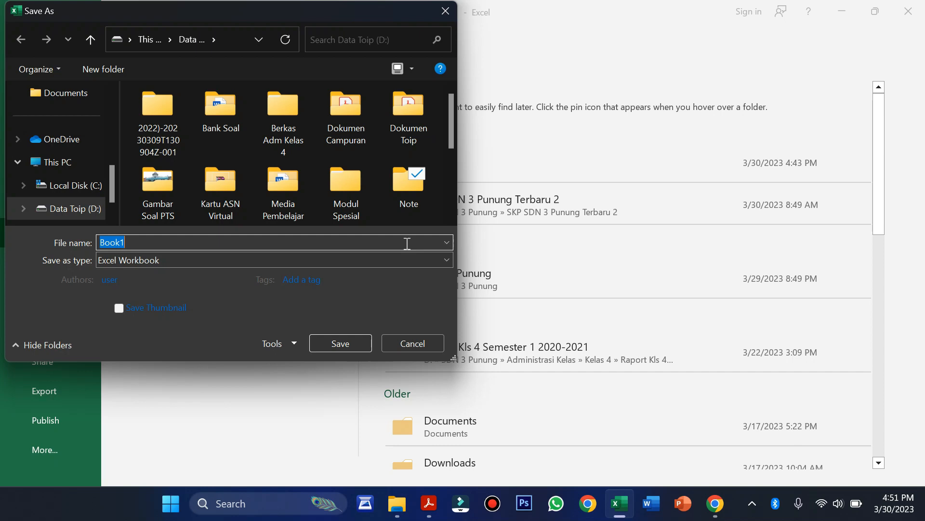
pyautogui.write('Template Se')
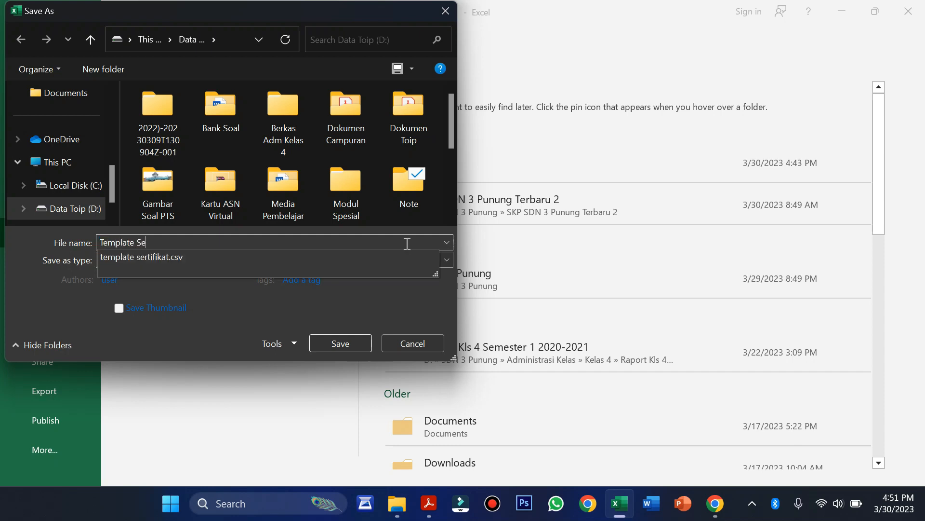
pyautogui.write('rtifikat')
pyautogui.press('Home')
pyautogui.write('Data')
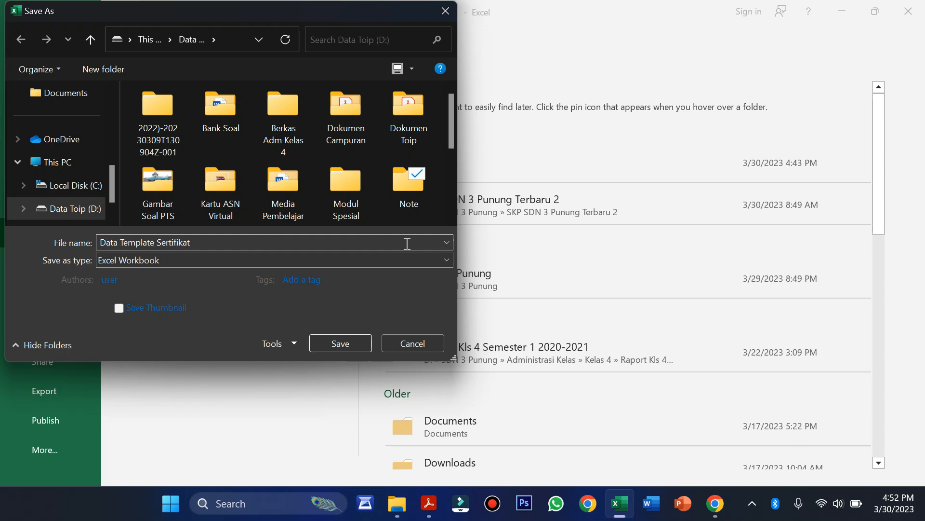
# Save 'Data Template Sertifikat' with the CSV (Comma delimited) file type
pyautogui.click(441, 257)
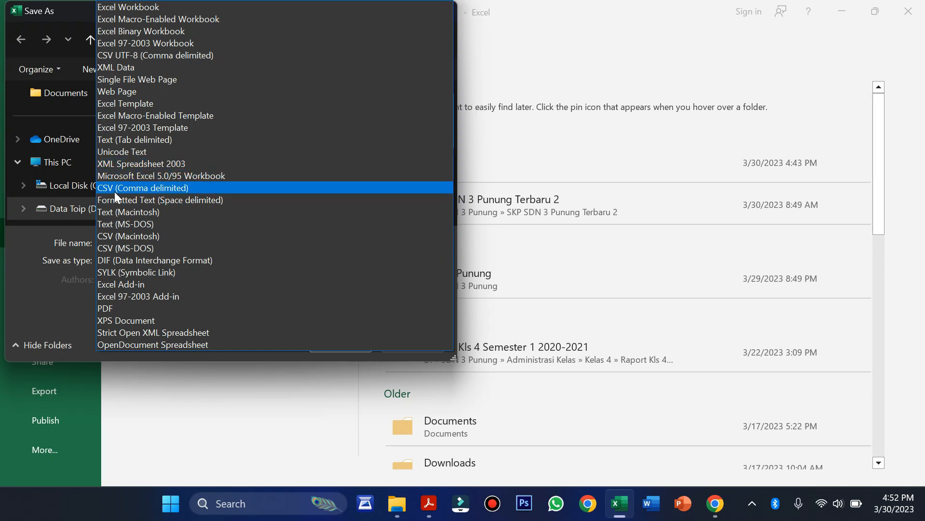
pyautogui.click(174, 188)
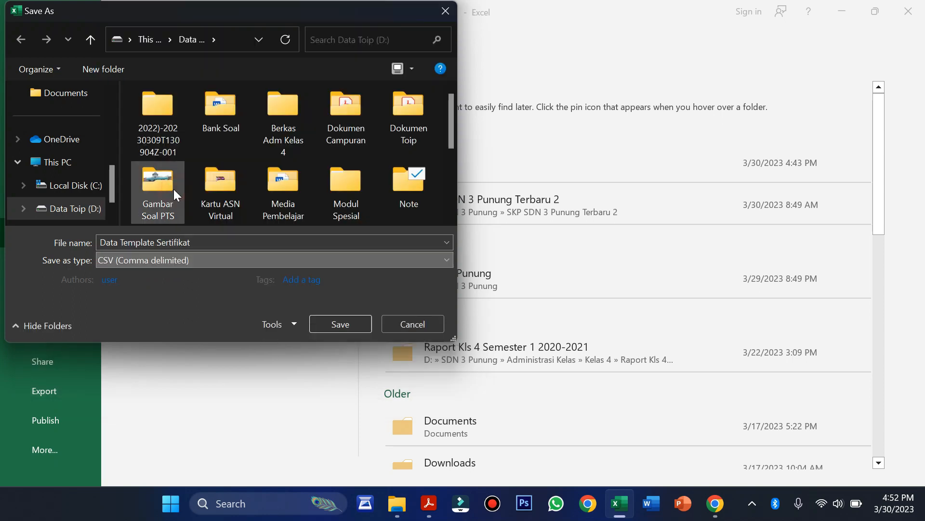
pyautogui.click(334, 323)
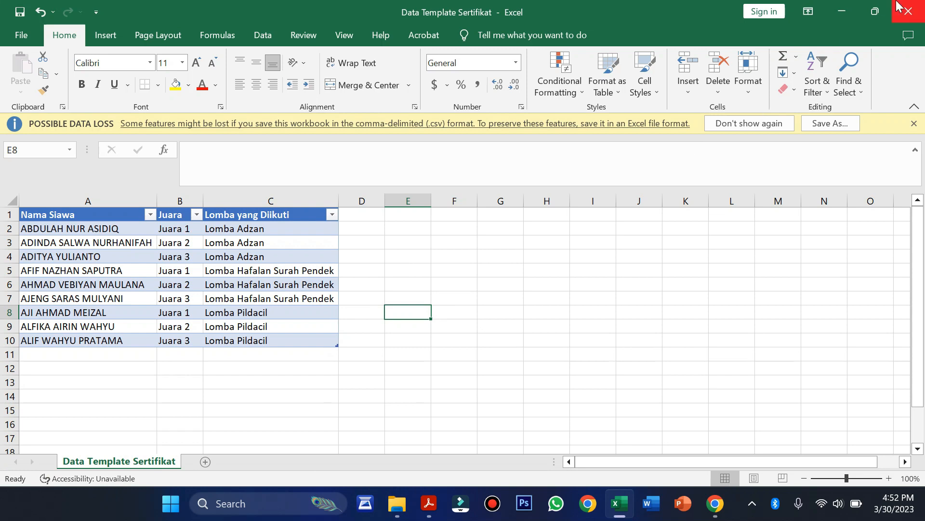
# Close Excel to return to Canva's bulk-create Tambahkan data panel
pyautogui.click(910, 10)
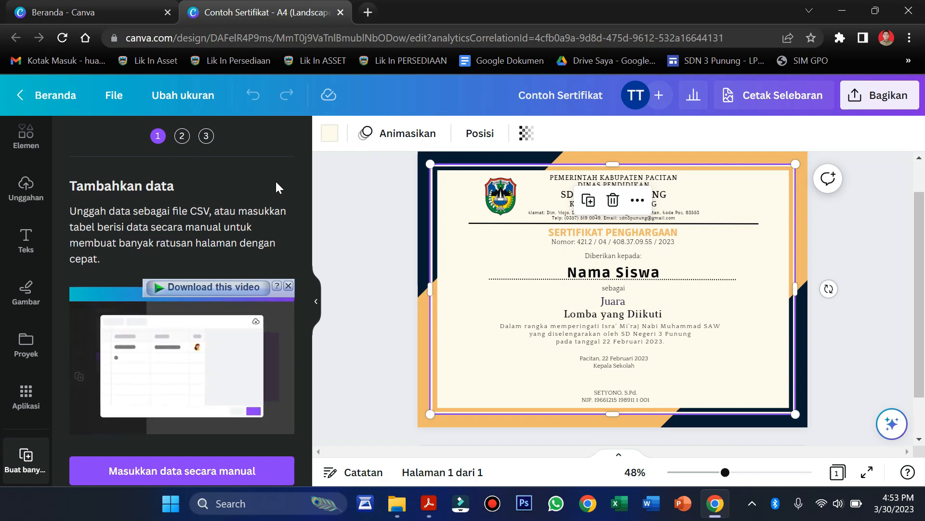
pyautogui.moveTo(24, 467)
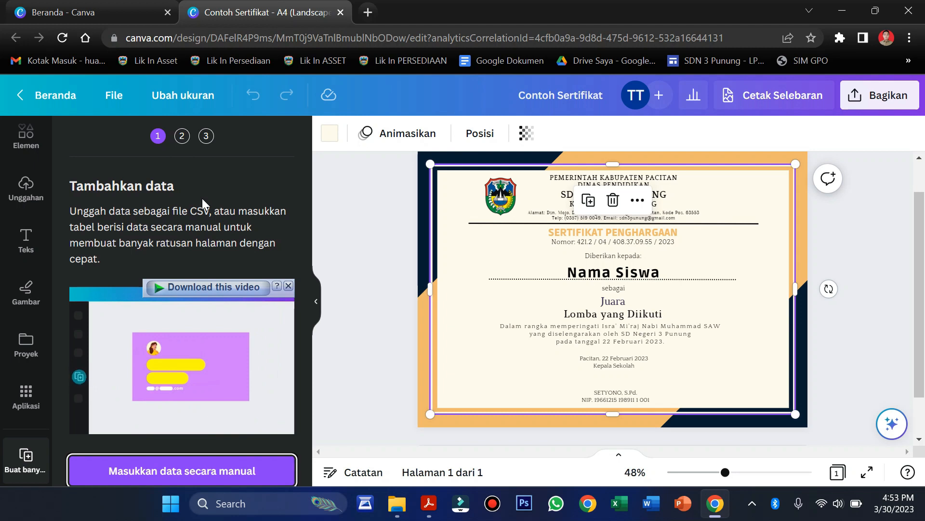
# Upload the Data Template Sertifikat CSV from the Data Toip (D:) drive into the design
pyautogui.scroll(-1, 202, 198)
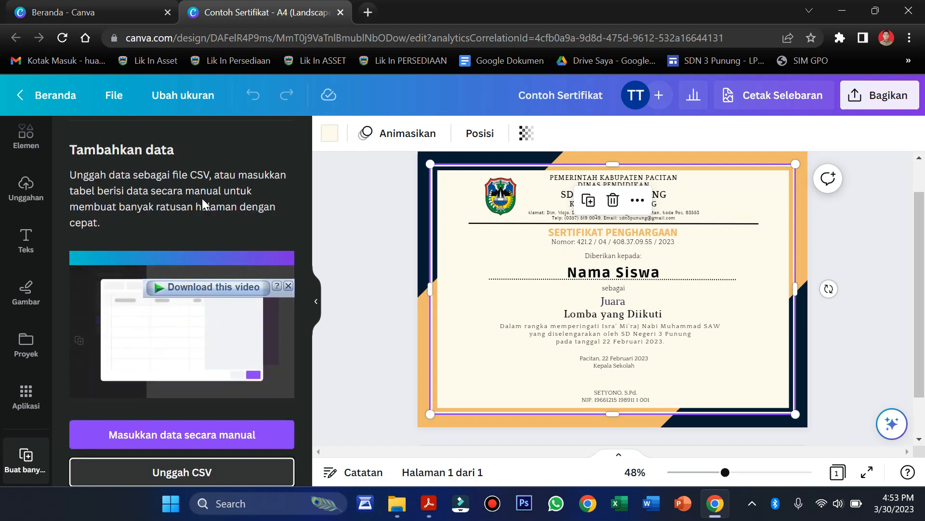
pyautogui.click(208, 474)
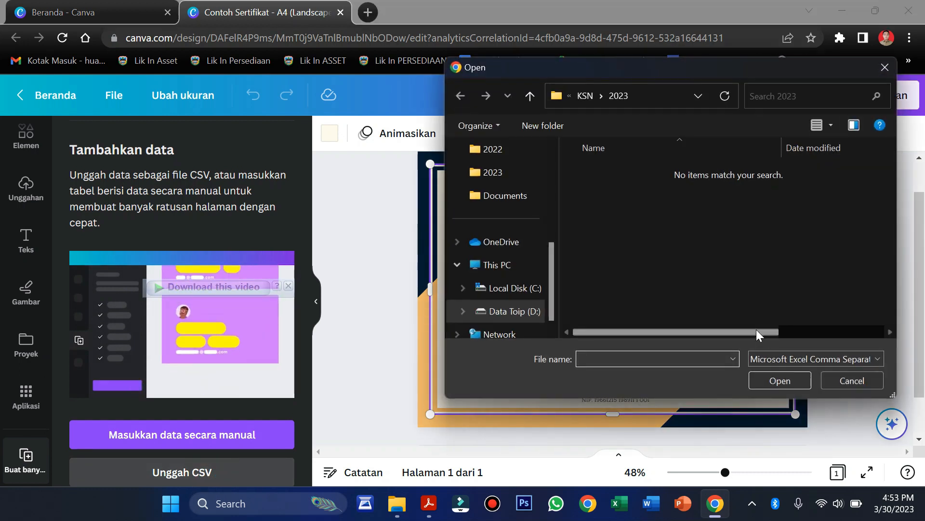
pyautogui.click(534, 311)
pyautogui.scroll(-1, 801, 251)
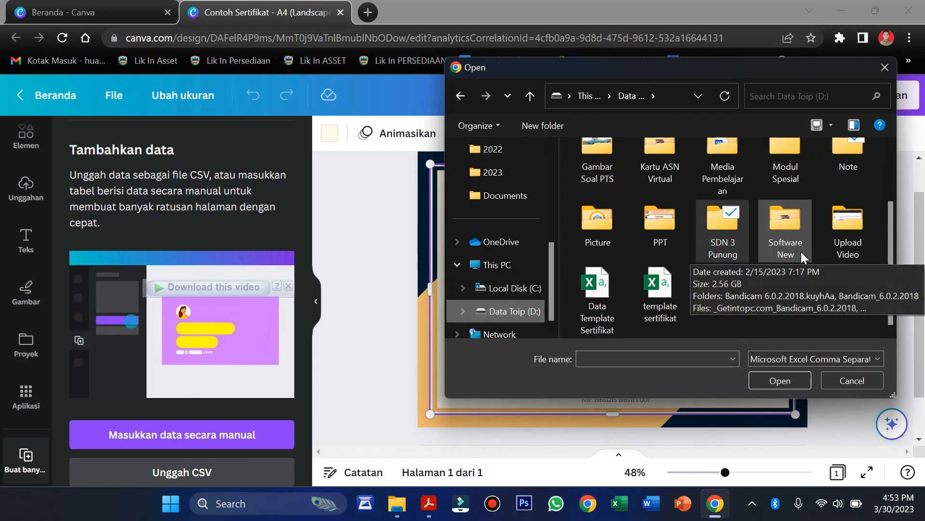
pyautogui.click(600, 300)
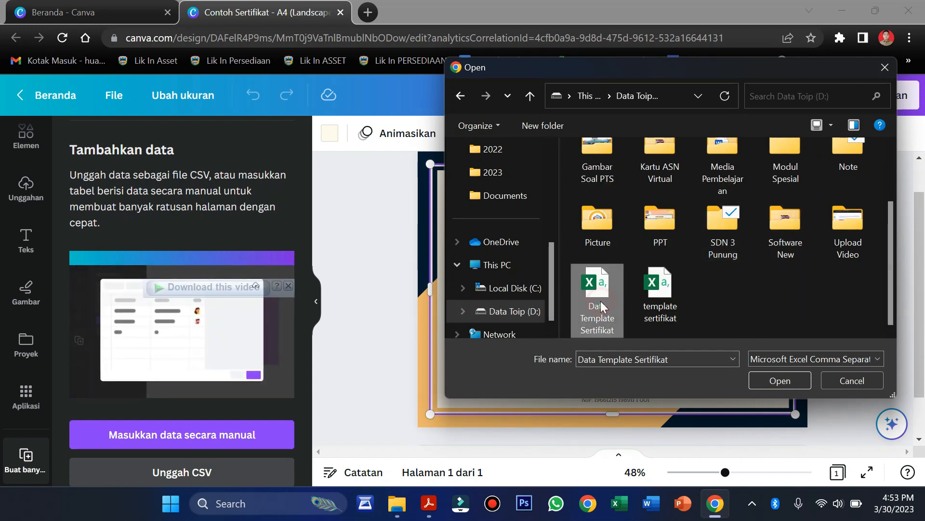
pyautogui.click(783, 387)
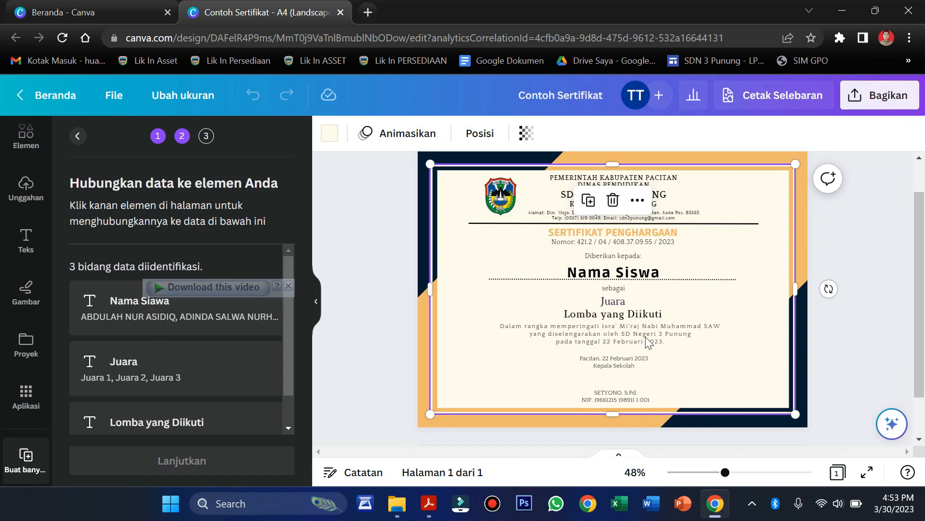
# Link the certificate's Nama Siswa text box to the Nama Siawa data field
pyautogui.moveTo(286, 331)
pyautogui.mouseDown()
pyautogui.moveTo(287, 350)
pyautogui.moveTo(289, 327)
pyautogui.mouseUp()
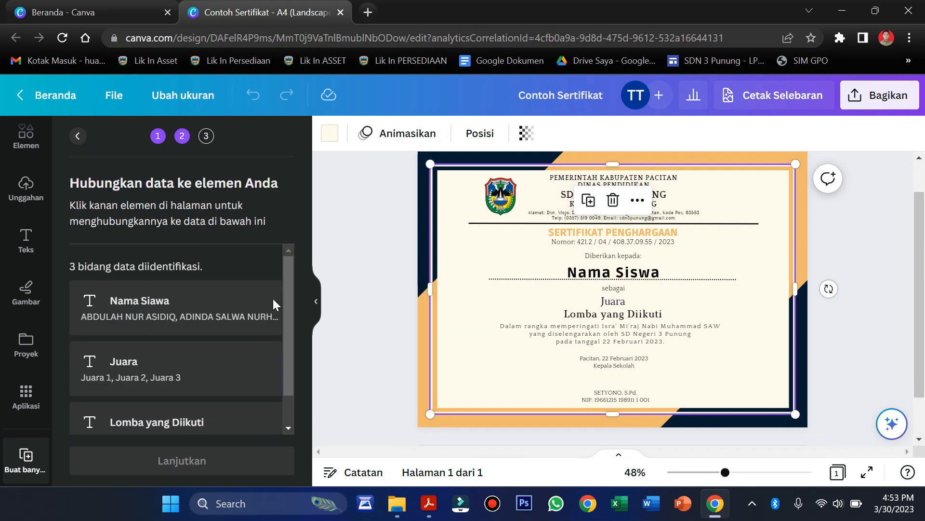
pyautogui.moveTo(289, 306); pyautogui.dragTo(192, 319)
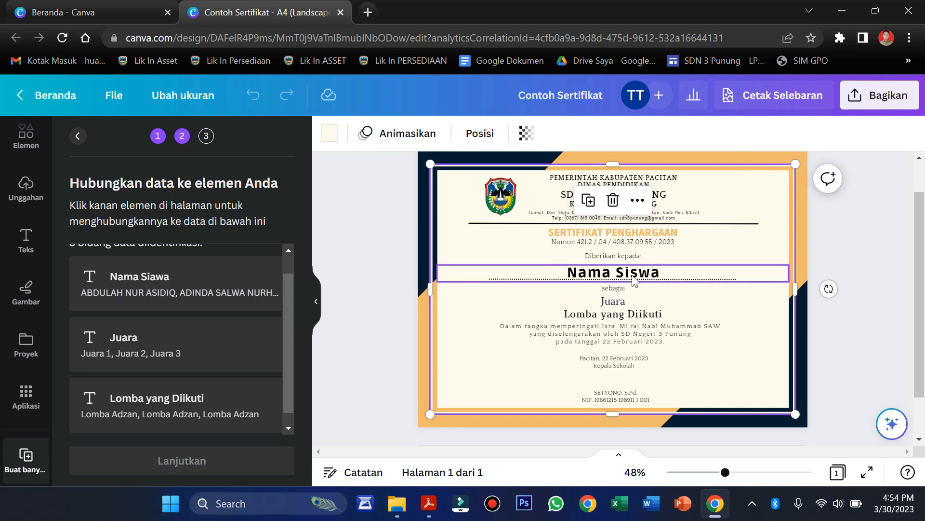
pyautogui.click(587, 273)
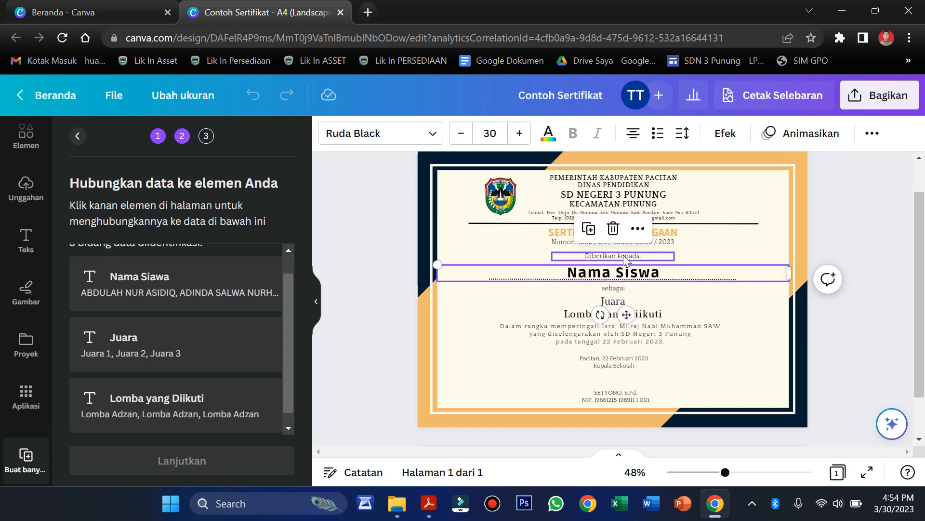
pyautogui.click(638, 229)
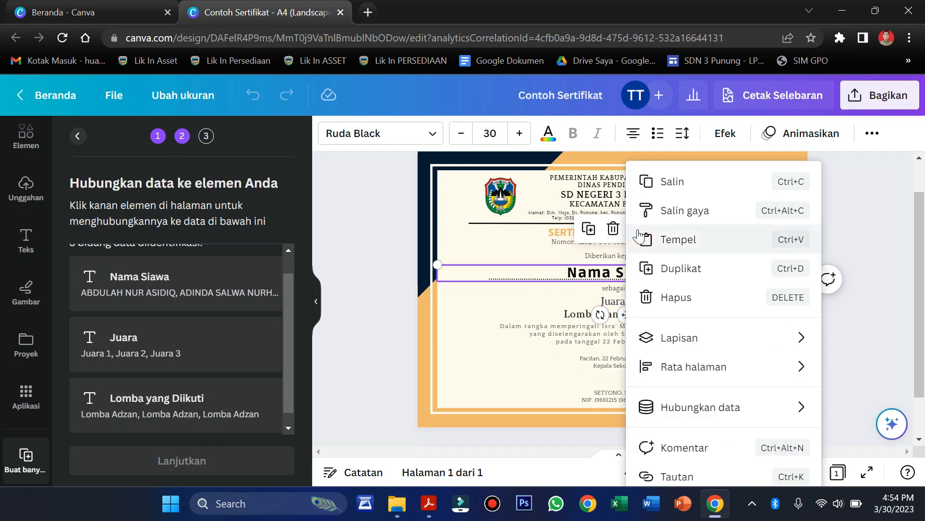
pyautogui.moveTo(689, 419)
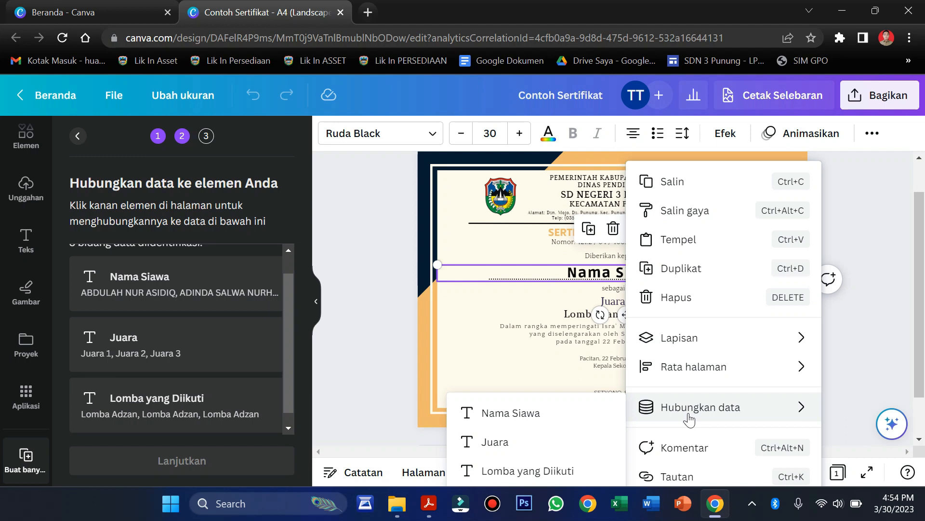
pyautogui.click(493, 418)
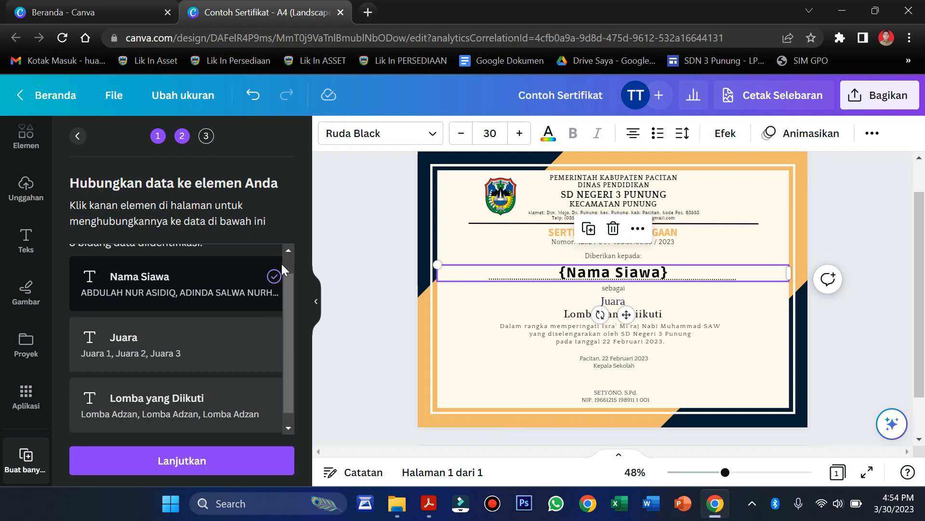
# Link the rank text box to the Juara data field
pyautogui.scroll(1, 259, 287)
pyautogui.scroll(-1, 260, 287)
pyautogui.scroll(1, 259, 287)
pyautogui.scroll(-1, 260, 287)
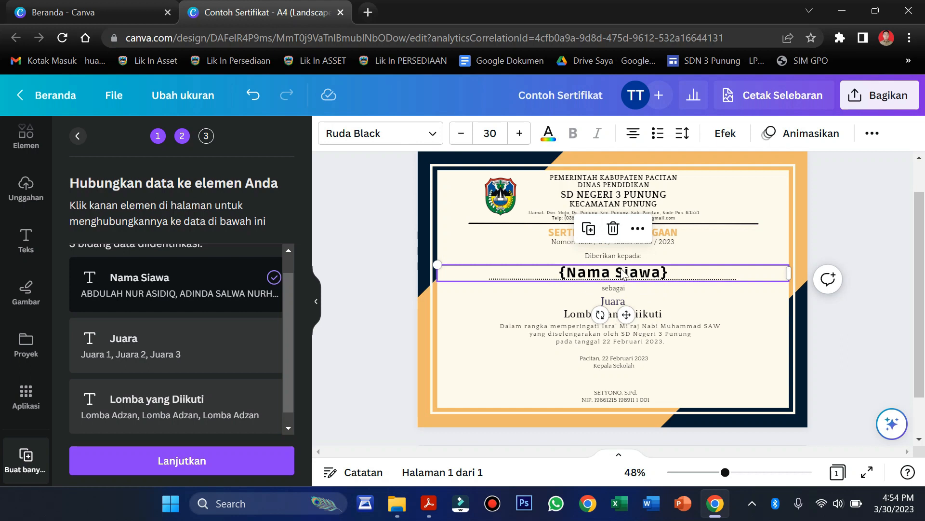
pyautogui.click(615, 303)
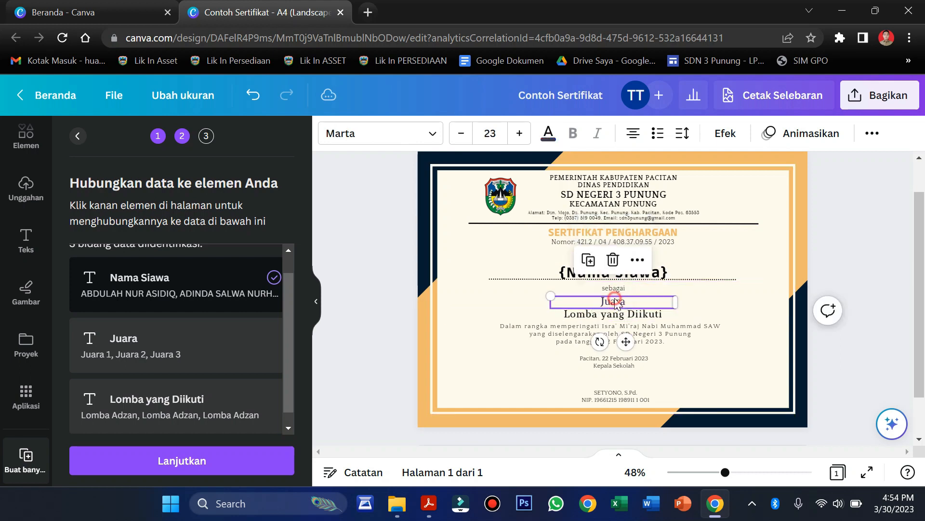
pyautogui.click(639, 261)
pyautogui.moveTo(650, 407)
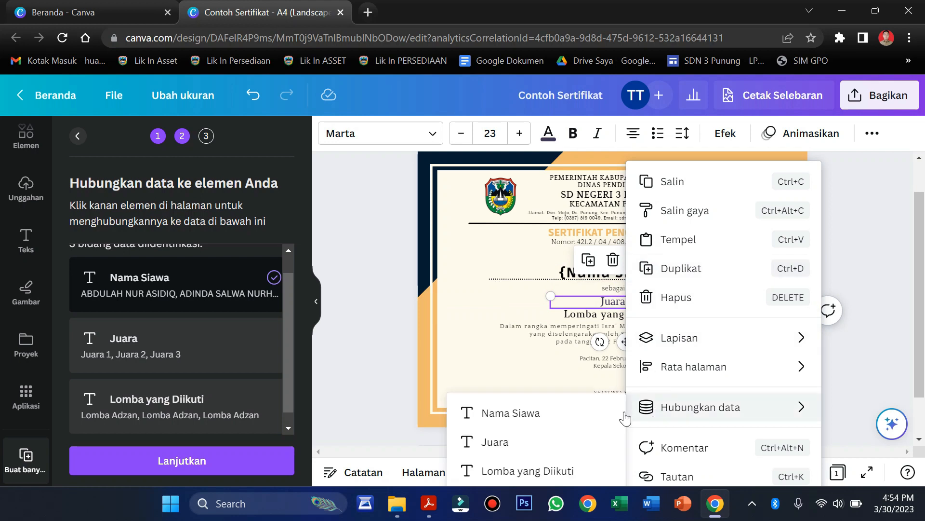
pyautogui.click(552, 457)
pyautogui.click(627, 314)
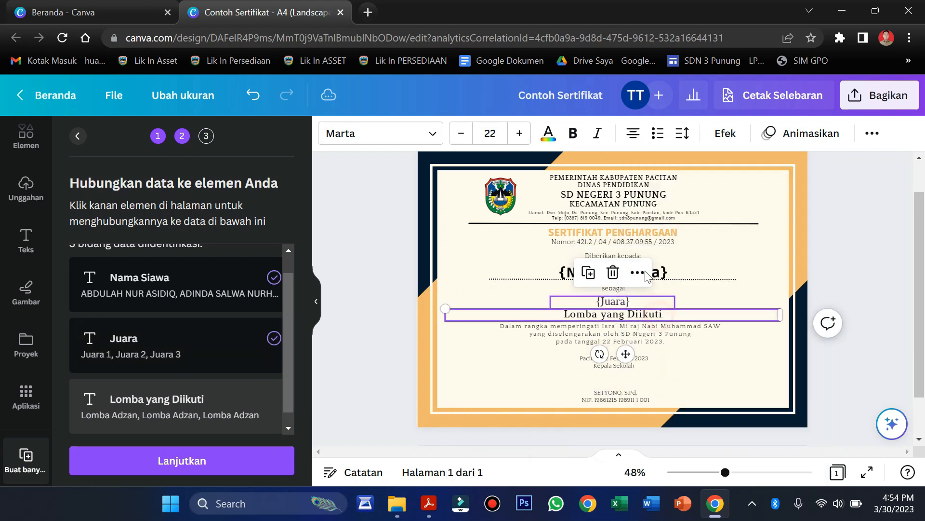
# Link the competition text box to the Lomba yang Diikuti field, then deselect it
pyautogui.click(641, 273)
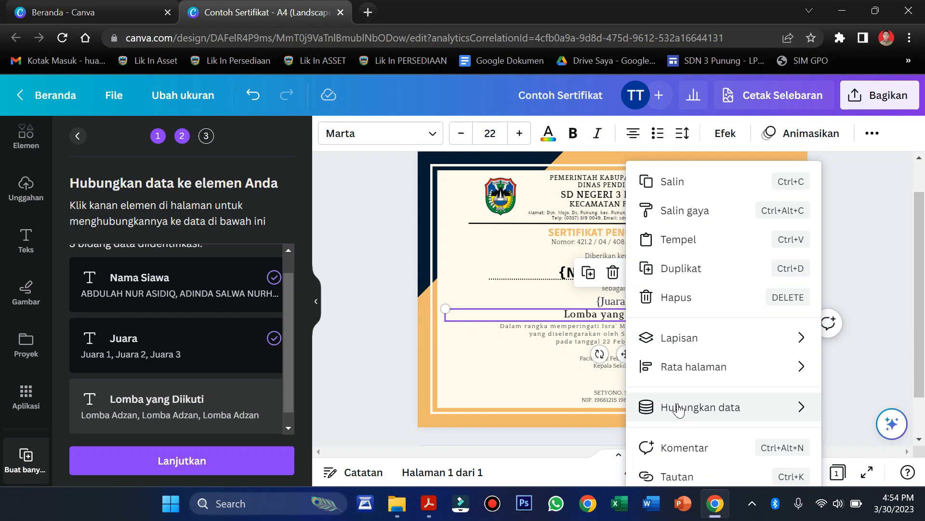
pyautogui.moveTo(678, 409)
pyautogui.click(554, 469)
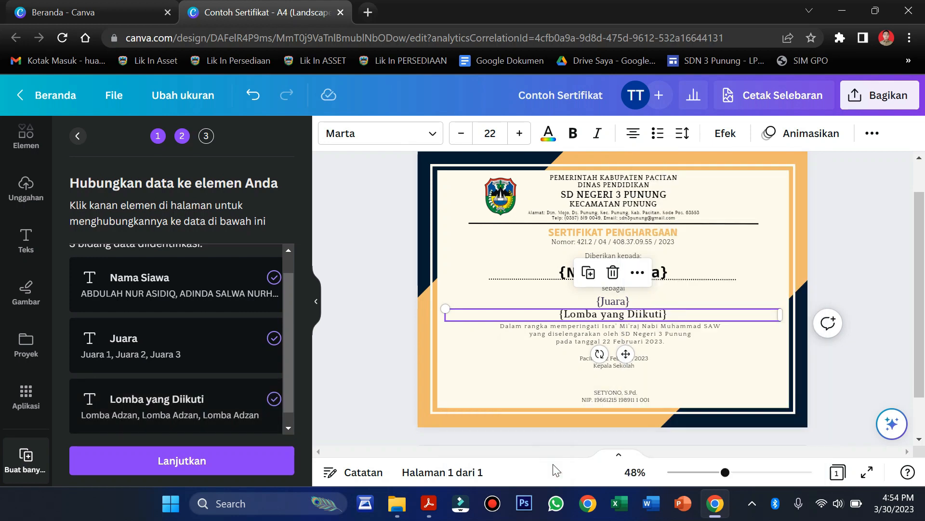
pyautogui.click(403, 288)
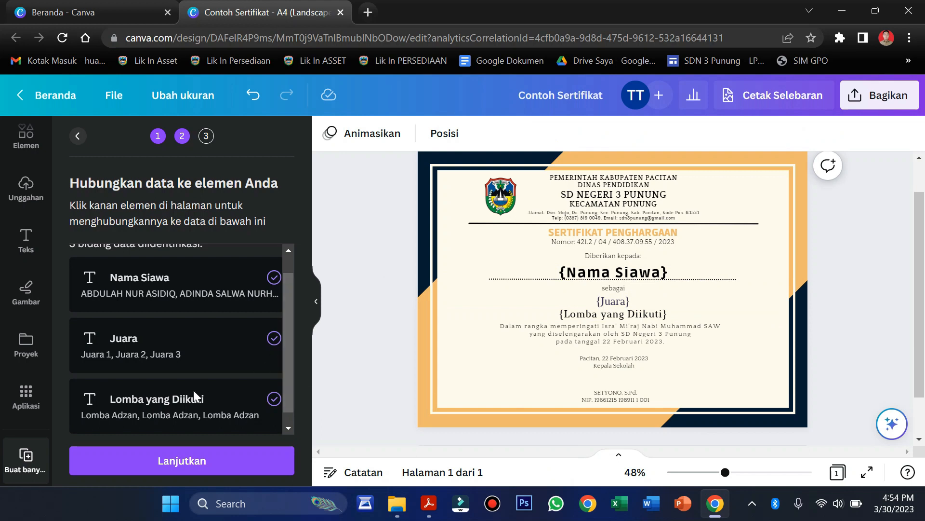
pyautogui.scroll(1, 193, 389)
# Continue to apply the data with all nine student rows selected and create 9 pages
pyautogui.click(205, 467)
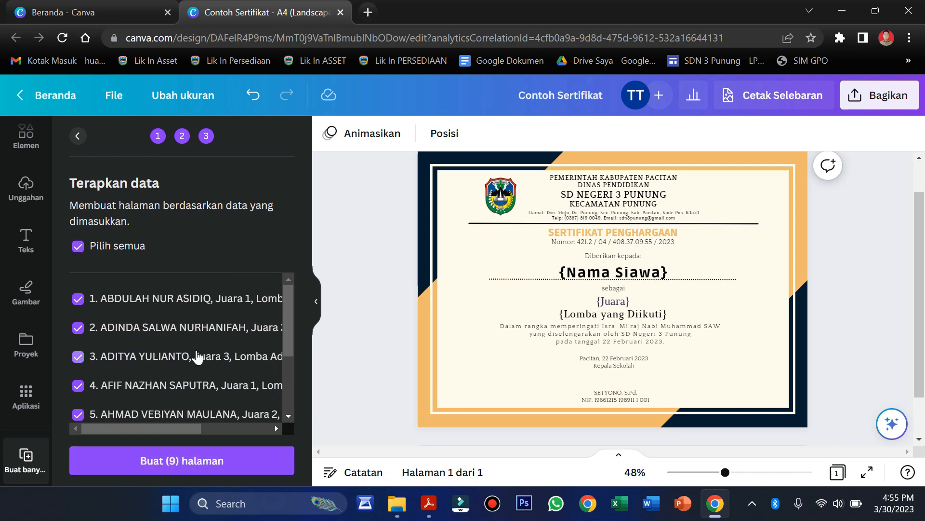
pyautogui.hscroll(3, 196, 356)
pyautogui.hscroll(-3, 196, 357)
pyautogui.scroll(-3, 196, 357)
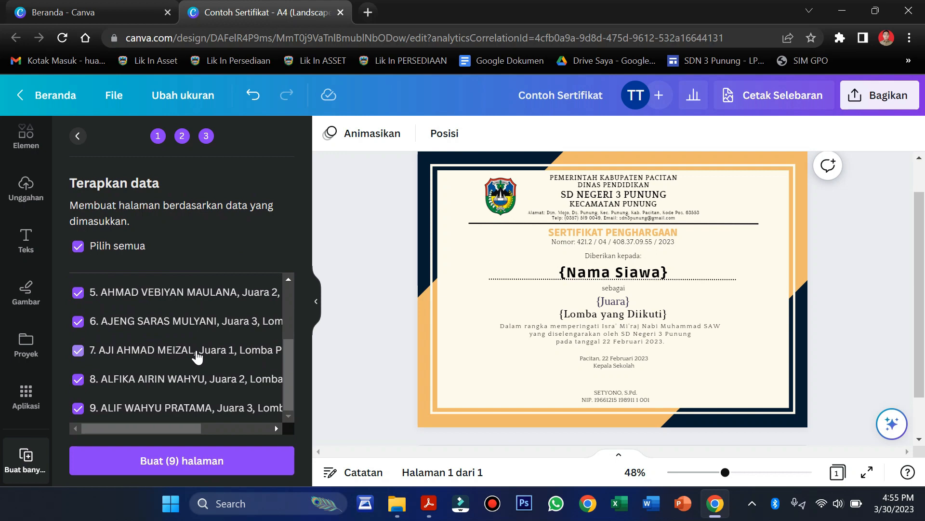
pyautogui.scroll(3, 196, 356)
pyautogui.scroll(-3, 196, 357)
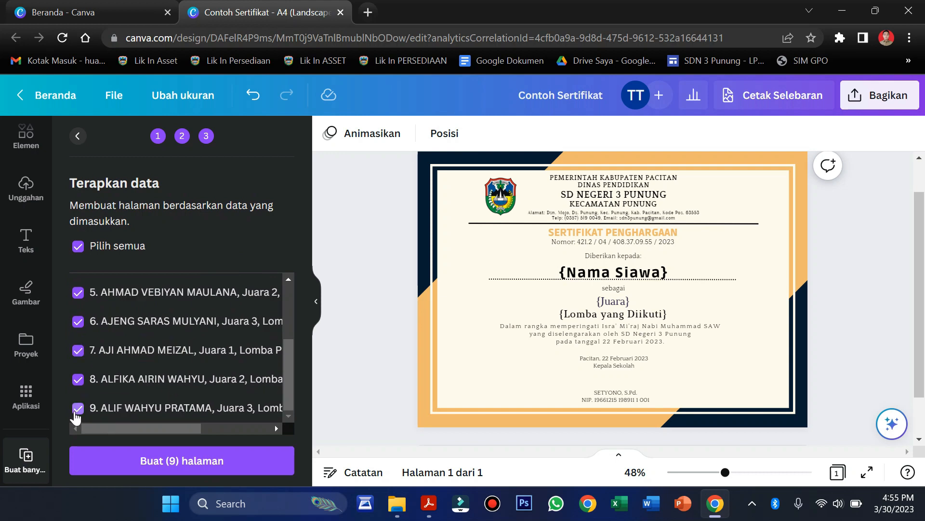
pyautogui.scroll(3, 201, 393)
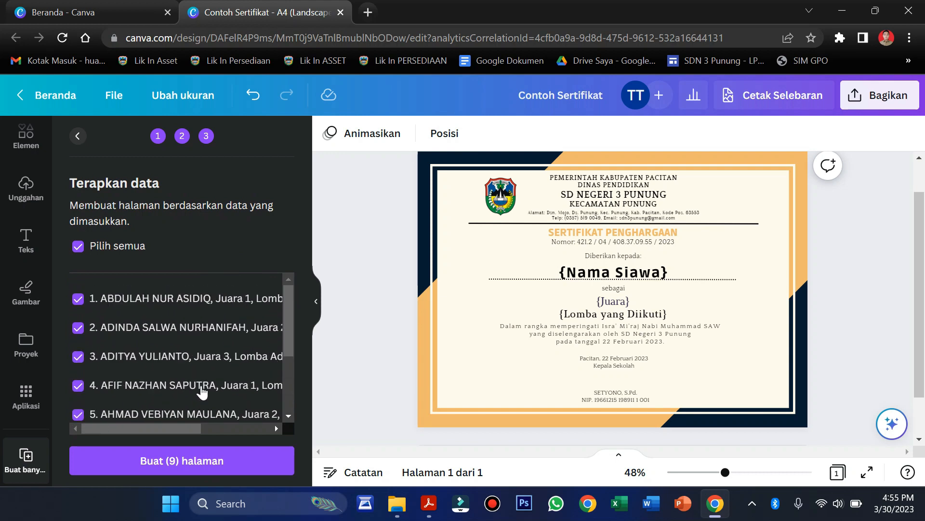
pyautogui.click(171, 470)
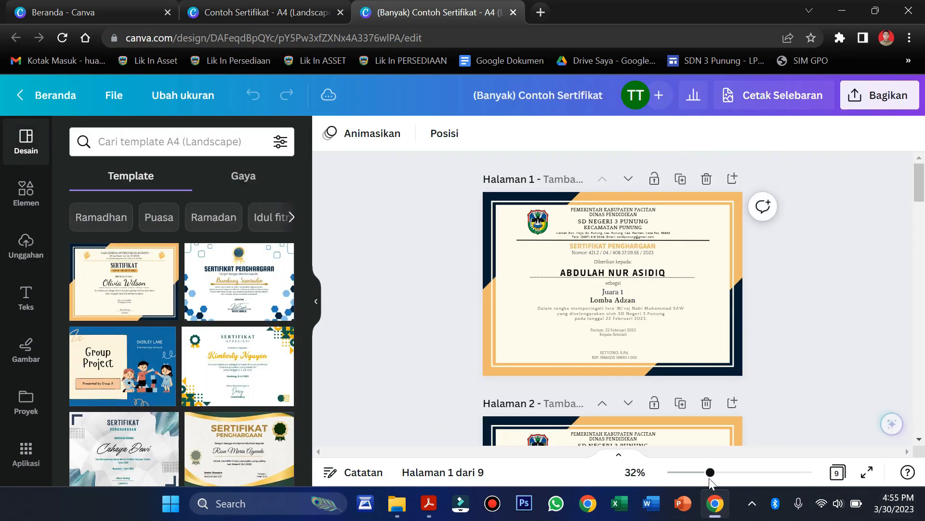
# Zoom in and scroll through the nine generated certificate pages to check each student's details
pyautogui.moveTo(712, 474); pyautogui.dragTo(733, 474)
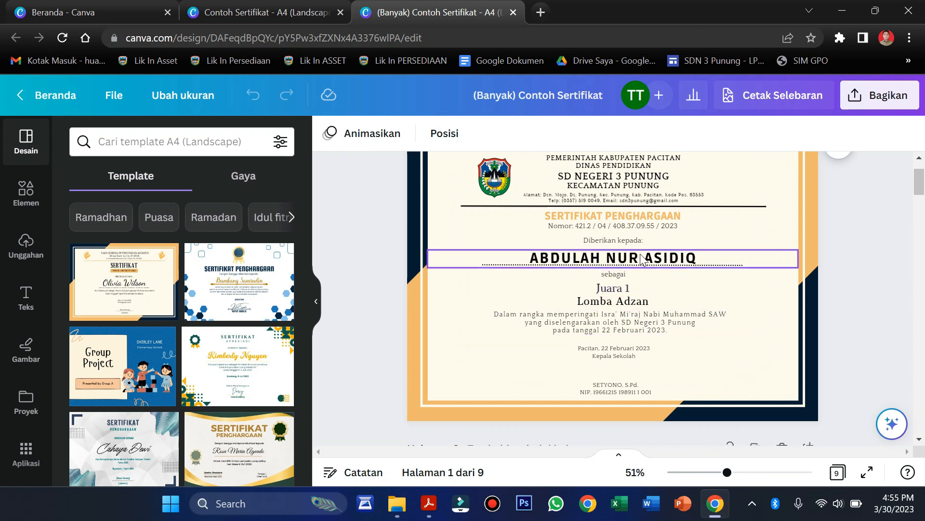
pyautogui.moveTo(921, 187); pyautogui.dragTo(889, 116)
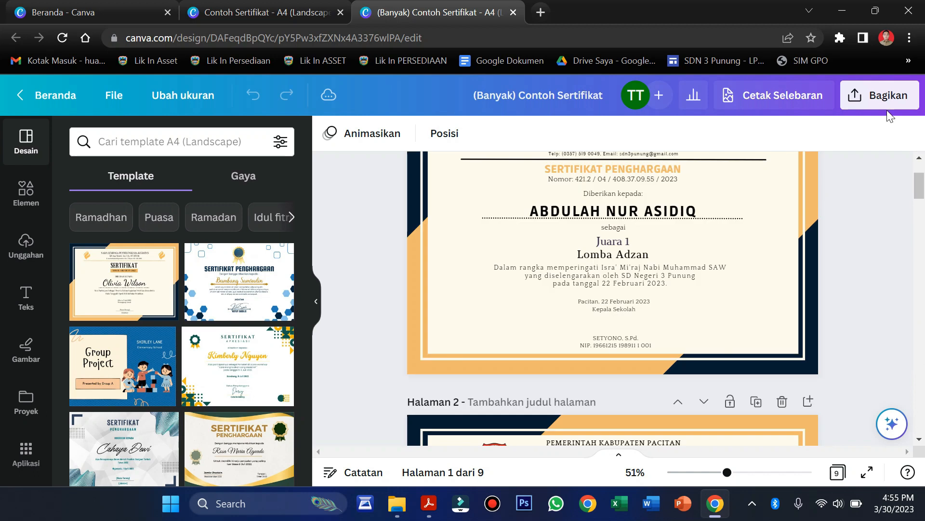
# Download the design as a Cetak PDF with the CMYK colour profile
pyautogui.click(876, 97)
pyautogui.scroll(-2, 781, 303)
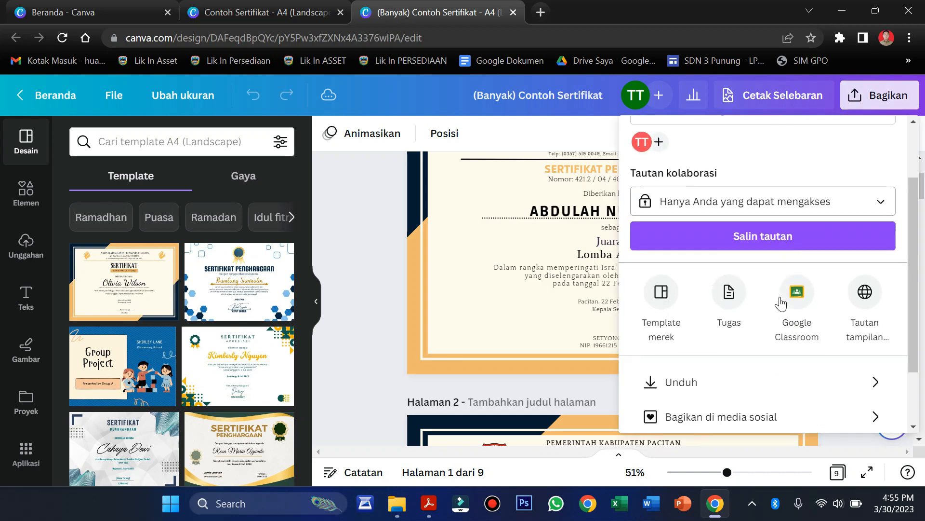
pyautogui.scroll(-2, 781, 303)
pyautogui.click(740, 306)
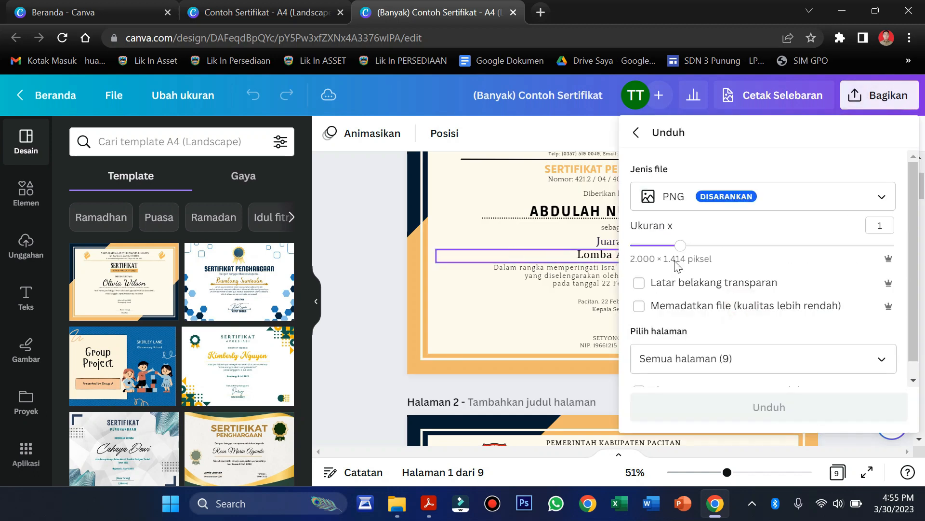
pyautogui.click(704, 199)
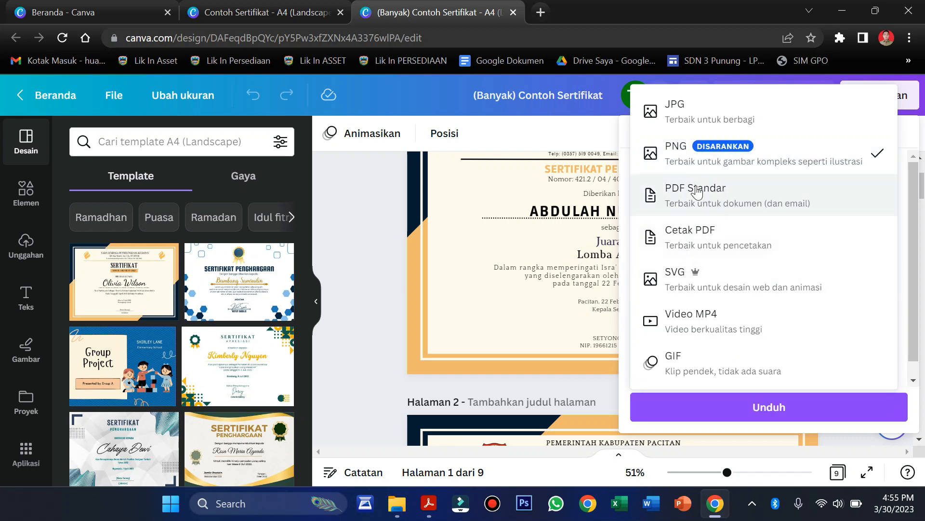
pyautogui.click(701, 241)
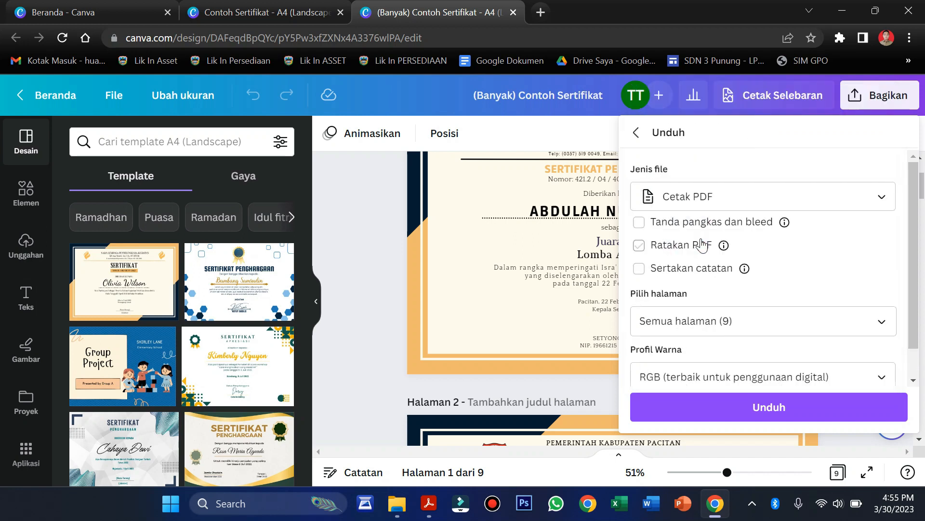
pyautogui.scroll(-1, 727, 360)
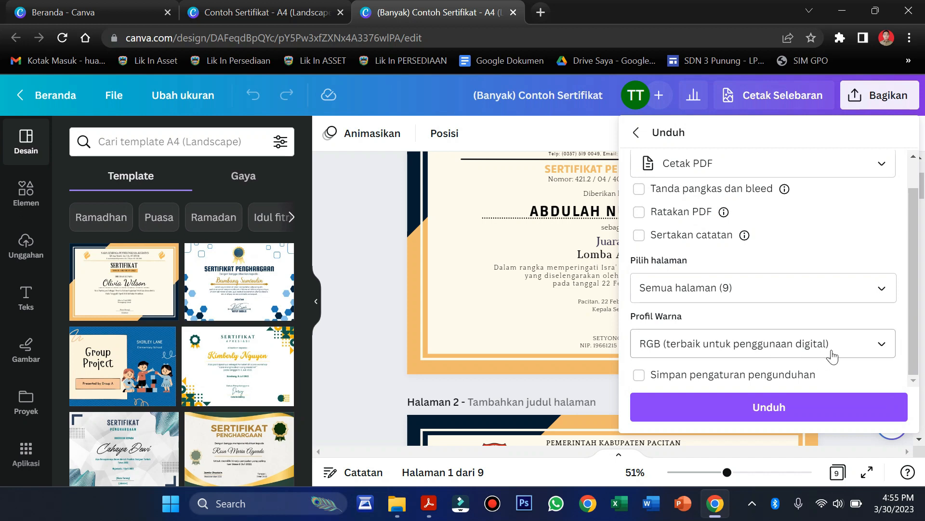
pyautogui.click(884, 345)
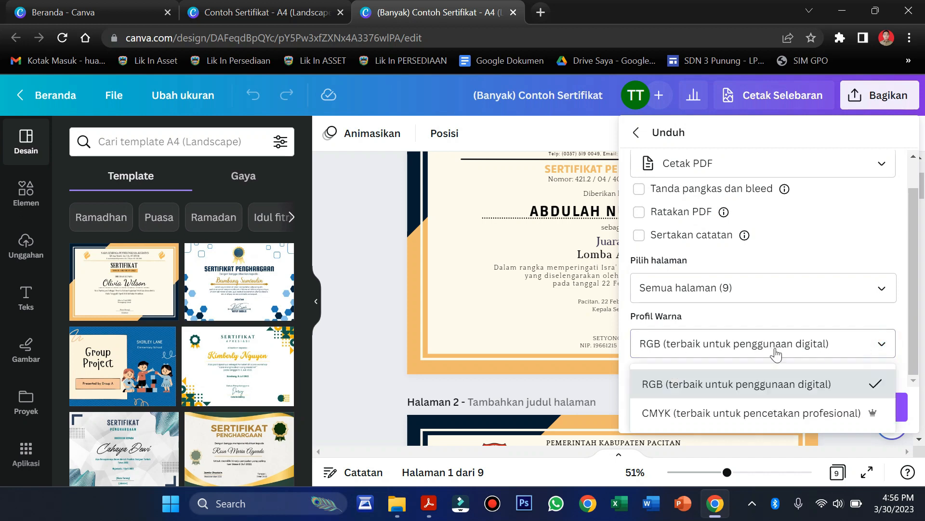
pyautogui.click(694, 418)
pyautogui.click(715, 408)
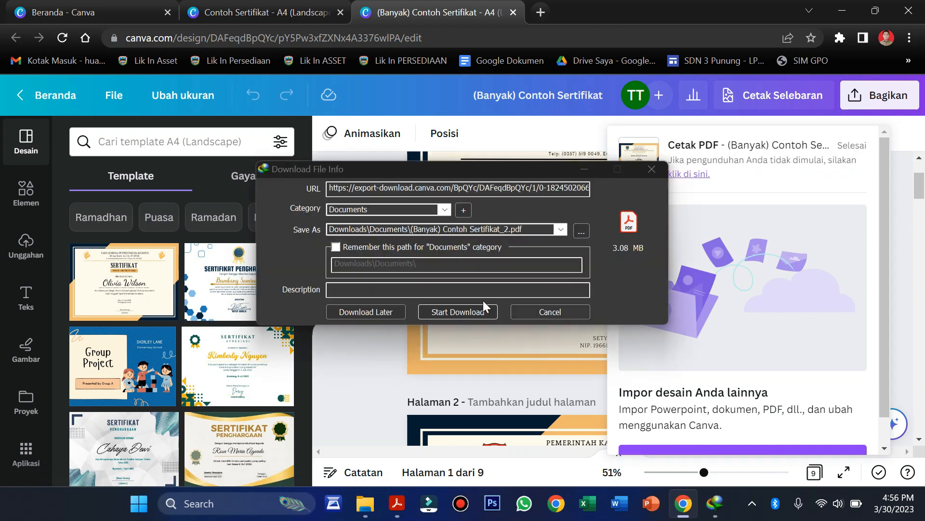
# Save (Banyak) Contoh Sertifikat_2.pdf via the download manager and open it
pyautogui.click(481, 313)
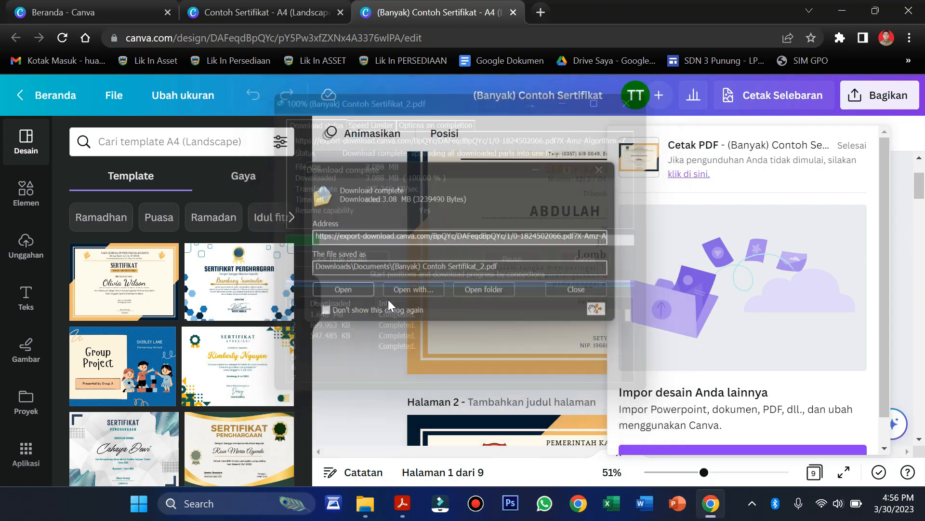
pyautogui.click(348, 294)
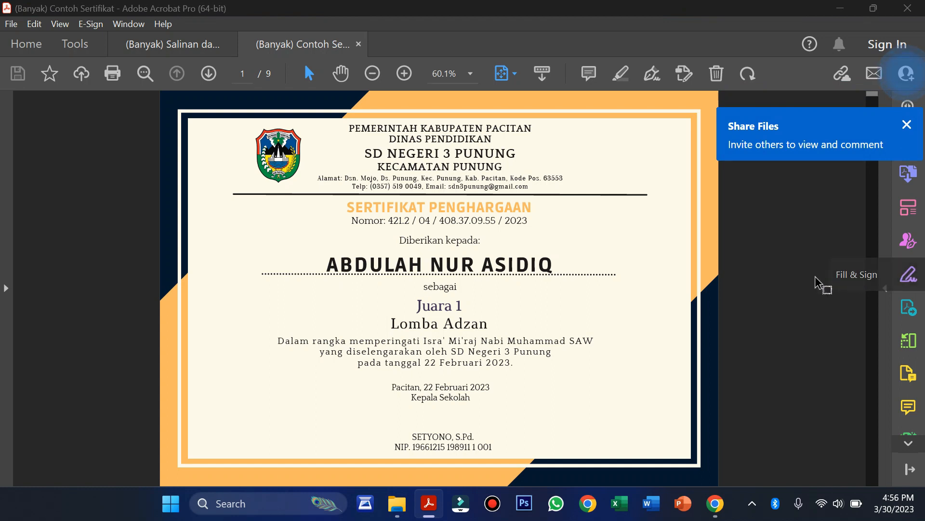
# Close the Share Files popup and scroll the PDF to page 9, Juara 3 for Lomba Pildacil
pyautogui.click(907, 125)
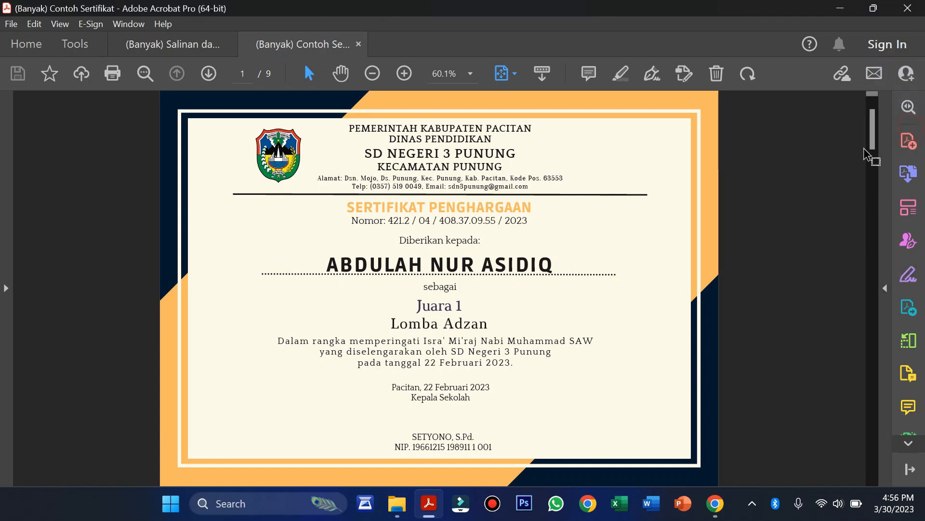
pyautogui.scroll(-3, 743, 210)
pyautogui.scroll(-5, 743, 210)
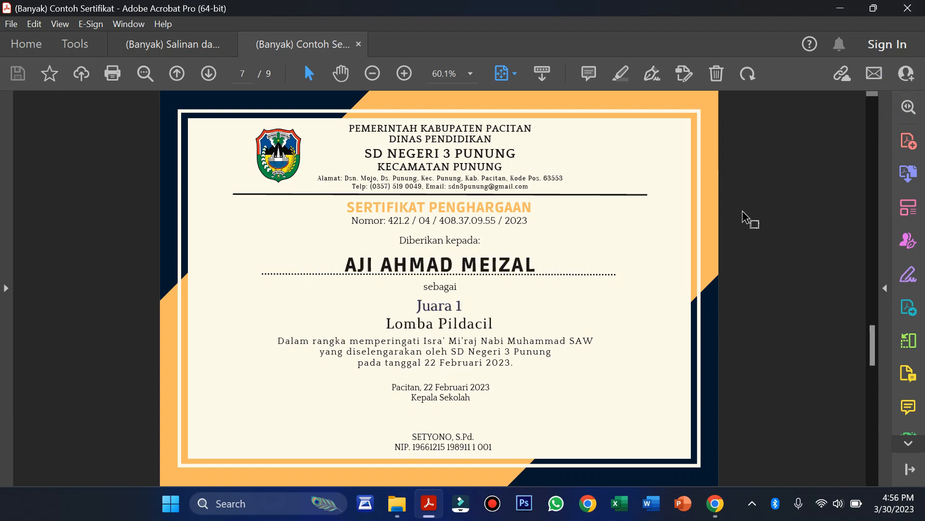
pyautogui.scroll(8, 742, 210)
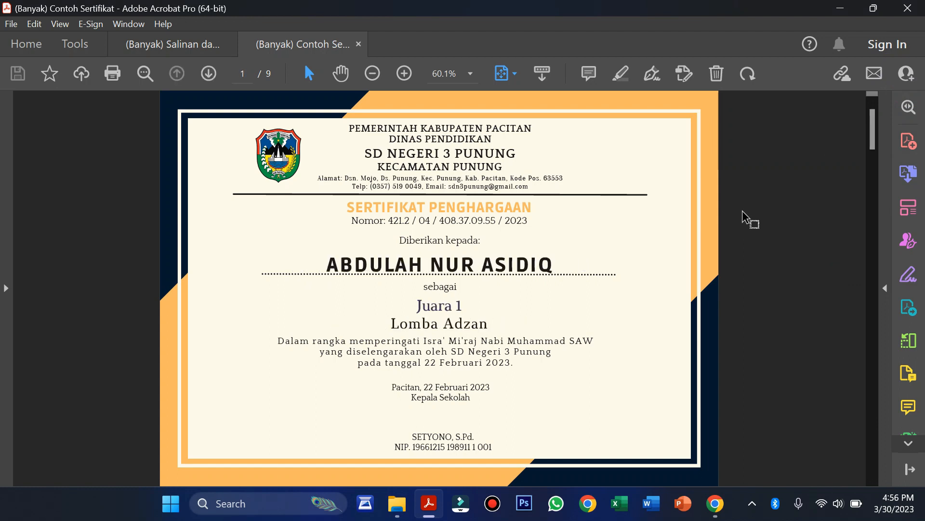
pyautogui.scroll(-7, 743, 210)
pyautogui.scroll(7, 743, 211)
pyautogui.scroll(-8, 742, 210)
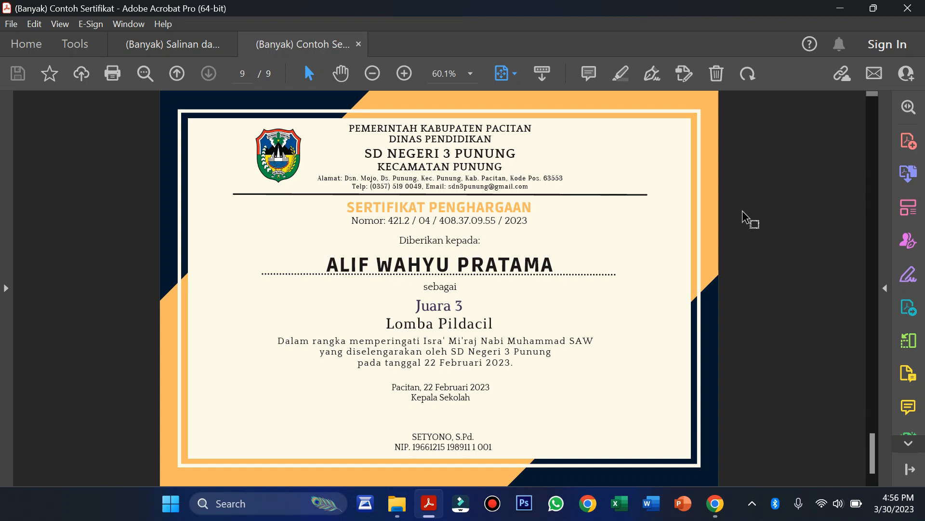